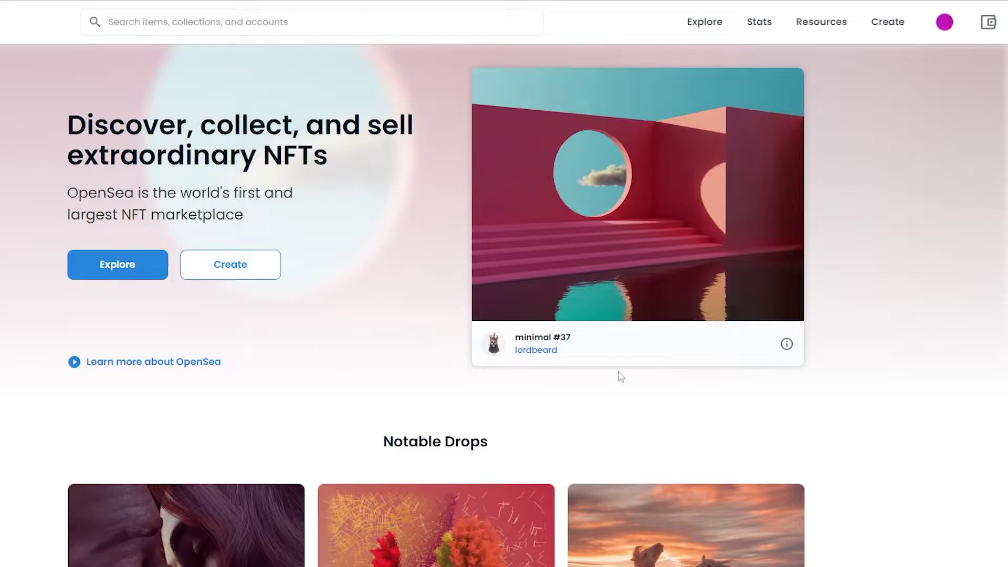
Look through the notable drops and top collections on the OpenSea home page.
{"action": "scroll", "coordinate": [288, 398], "scroll_direction": "down", "scroll_amount": 8}
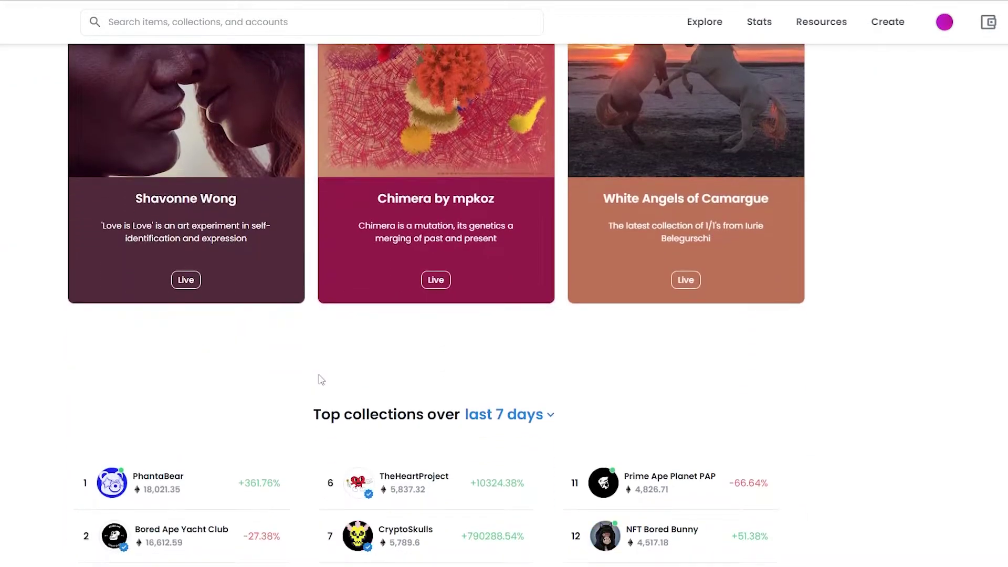
{"action": "scroll", "coordinate": [336, 357], "scroll_direction": "up", "scroll_amount": 3}
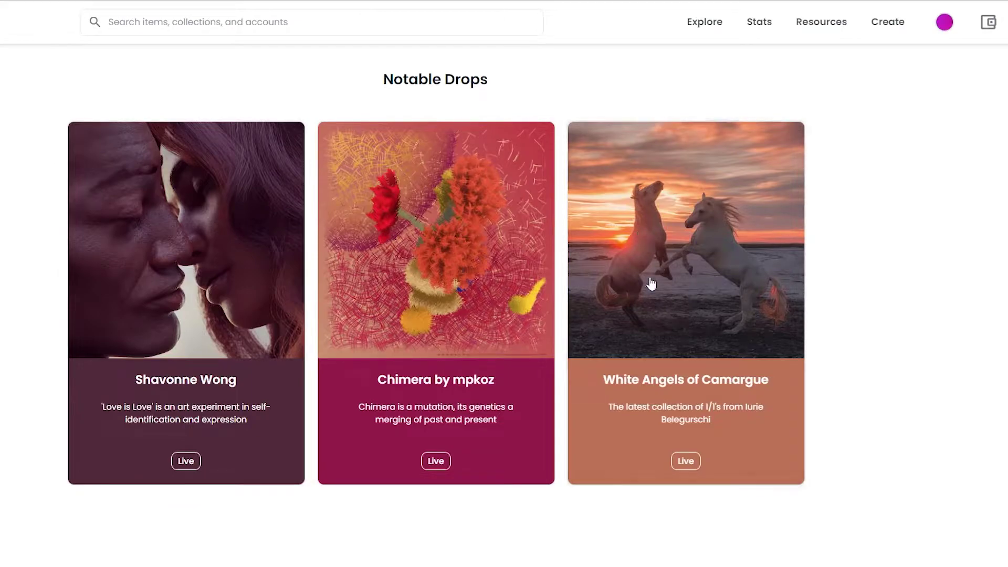
{"action": "scroll", "coordinate": [270, 275], "scroll_direction": "down", "scroll_amount": 12}
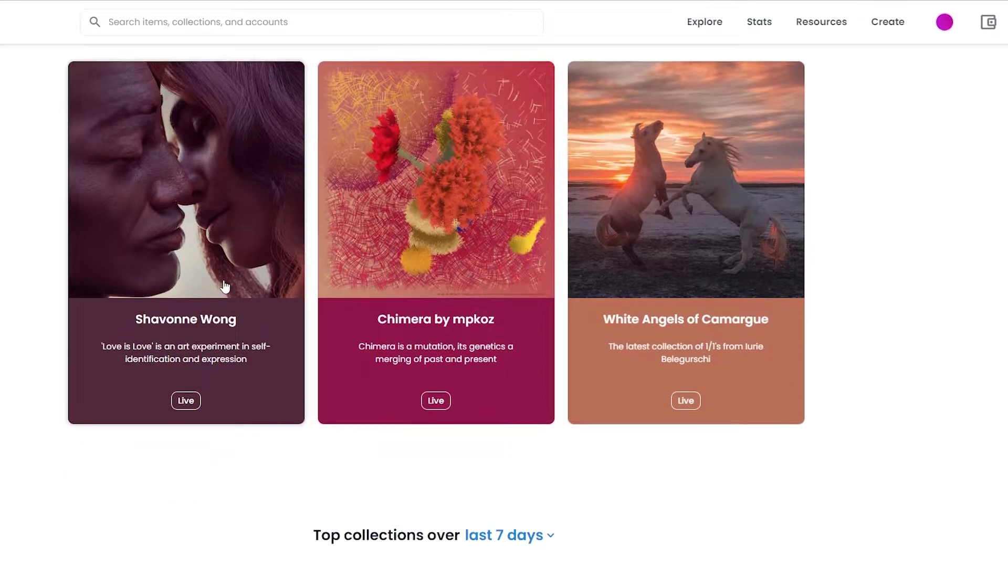
{"action": "scroll", "coordinate": [297, 343], "scroll_direction": "up", "scroll_amount": 7}
{"action": "scroll", "coordinate": [283, 357], "scroll_direction": "up", "scroll_amount": 10}
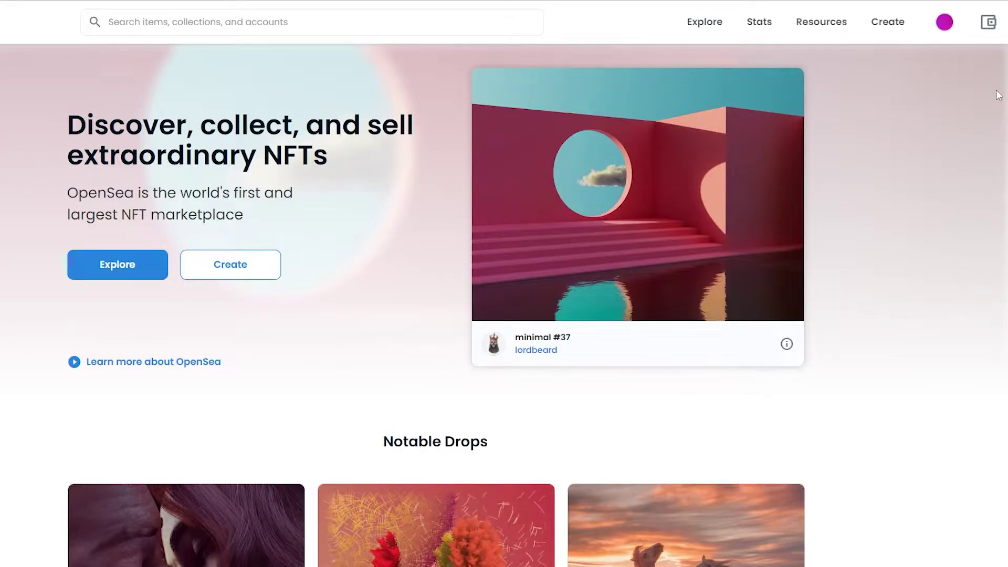
Log out of the OpenSea account and disconnect the wallet so that the wallet provider choices are offered.
{"action": "left_click", "coordinate": [982, 32]}
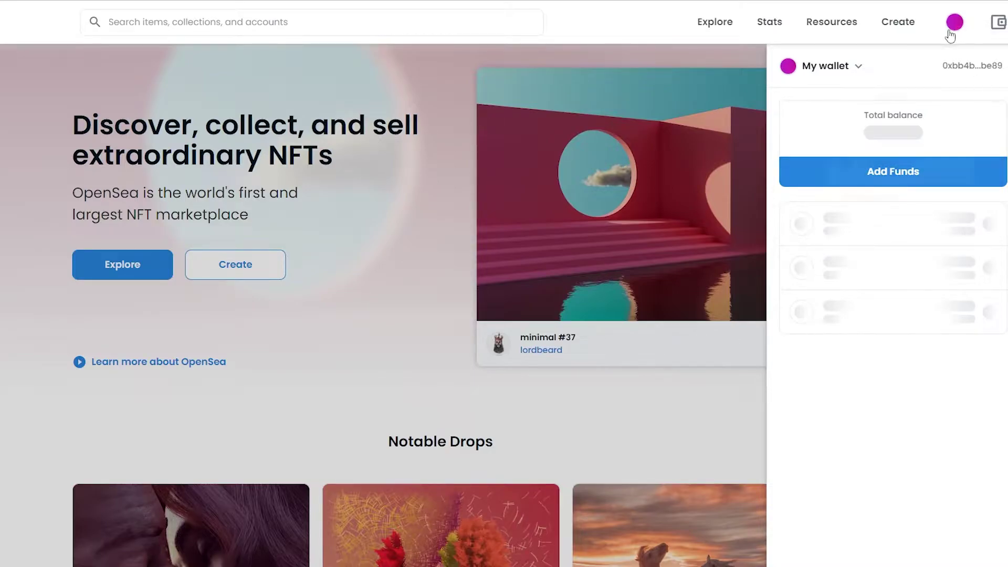
{"action": "mouse_move", "coordinate": [943, 22]}
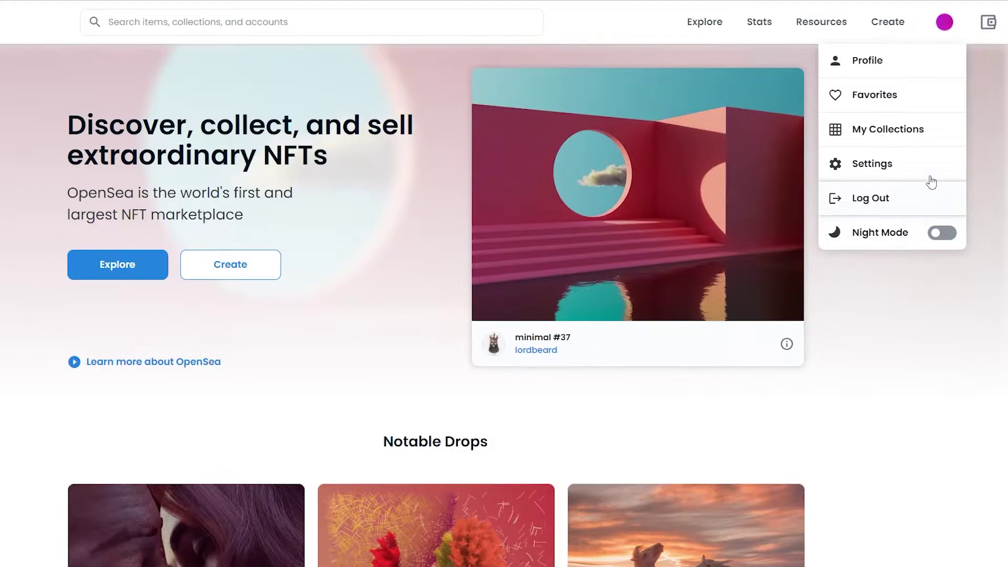
{"action": "left_click", "coordinate": [862, 196]}
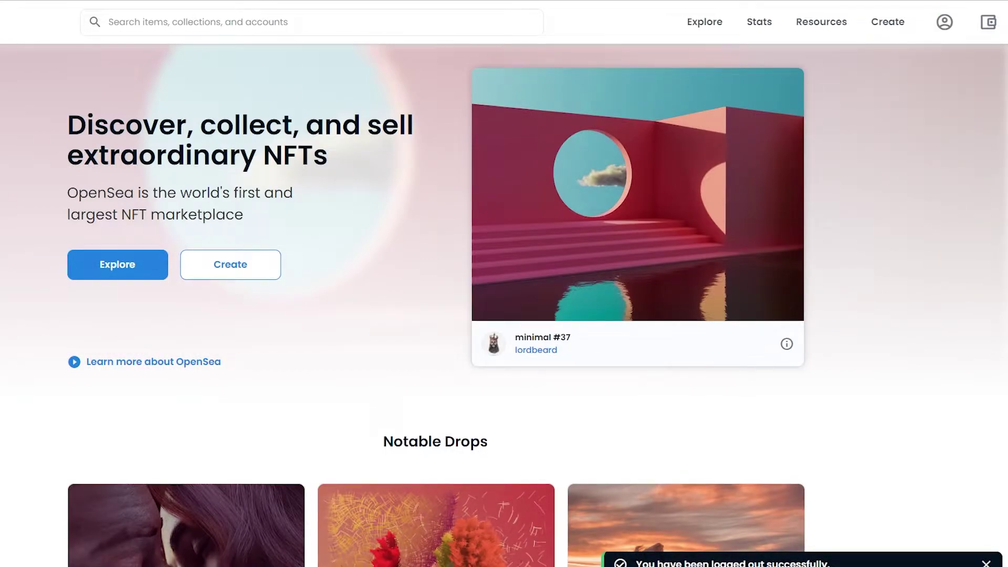
{"action": "left_click", "coordinate": [991, 26]}
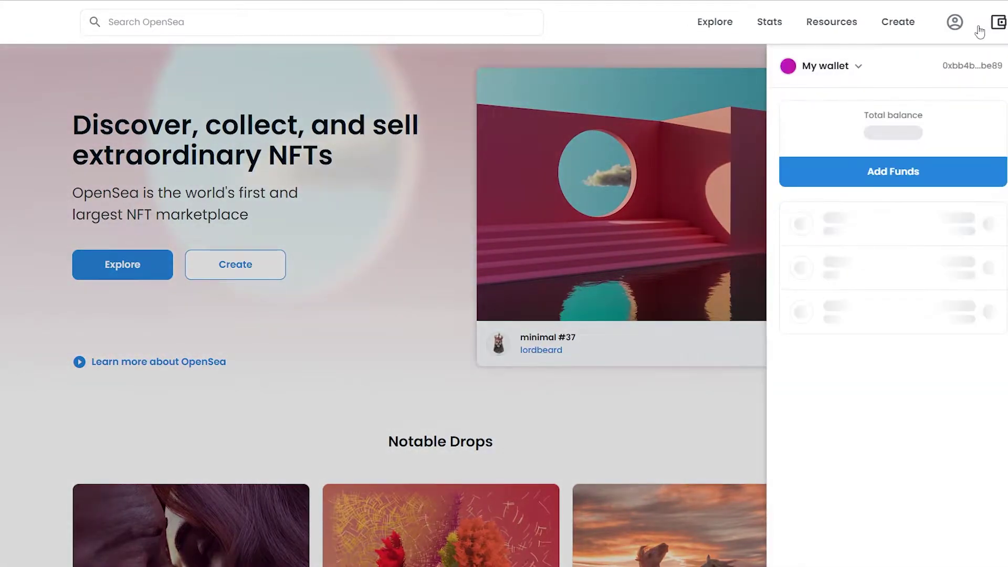
{"action": "left_click", "coordinate": [862, 70]}
{"action": "left_click", "coordinate": [829, 109]}
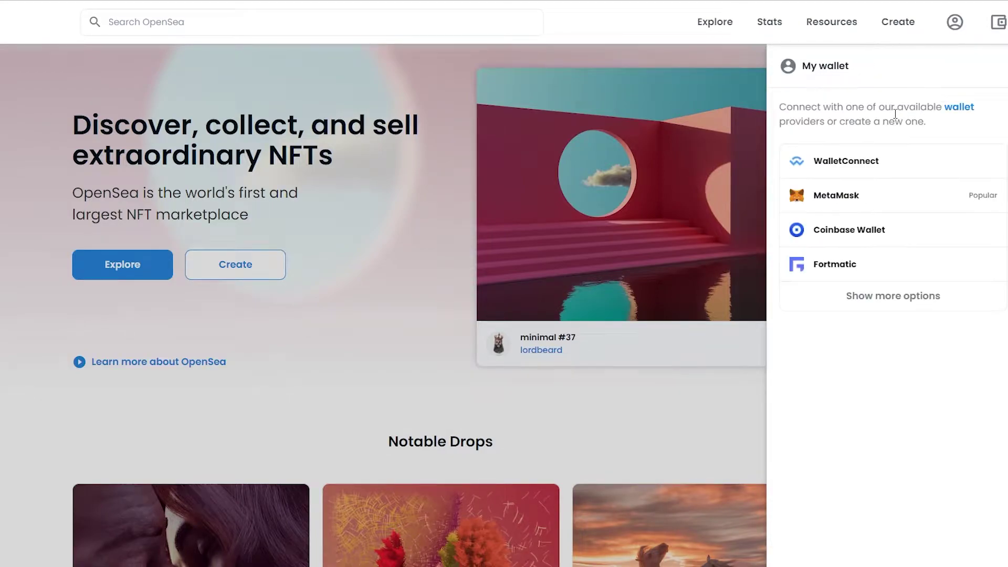
Show all available wallet providers and connect to OpenSea with MetaMask.
{"action": "left_click", "coordinate": [892, 297]}
{"action": "scroll", "coordinate": [861, 272], "scroll_direction": "down", "scroll_amount": 1}
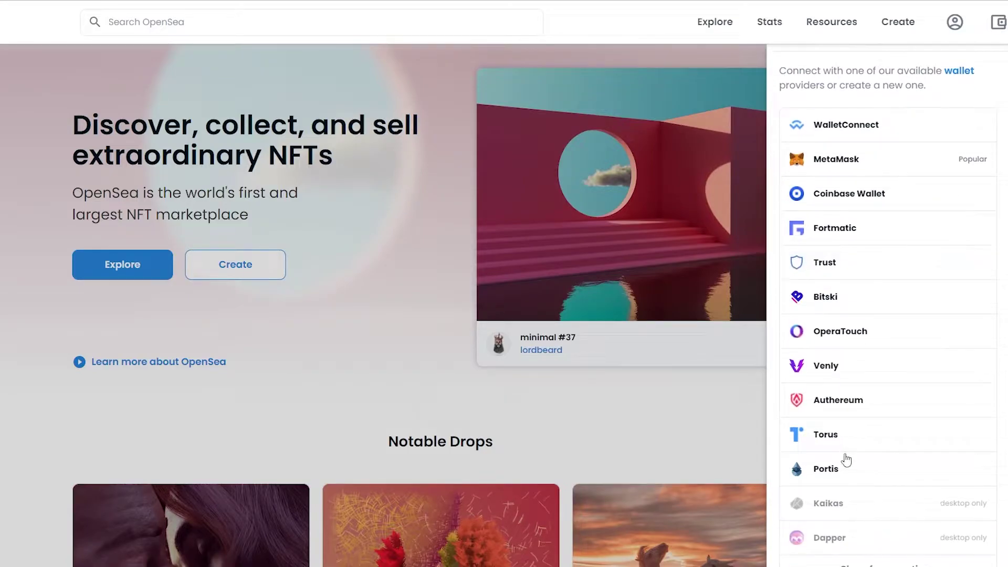
{"action": "scroll", "coordinate": [847, 460], "scroll_direction": "up", "scroll_amount": 1}
{"action": "scroll", "coordinate": [840, 394], "scroll_direction": "down", "scroll_amount": 1}
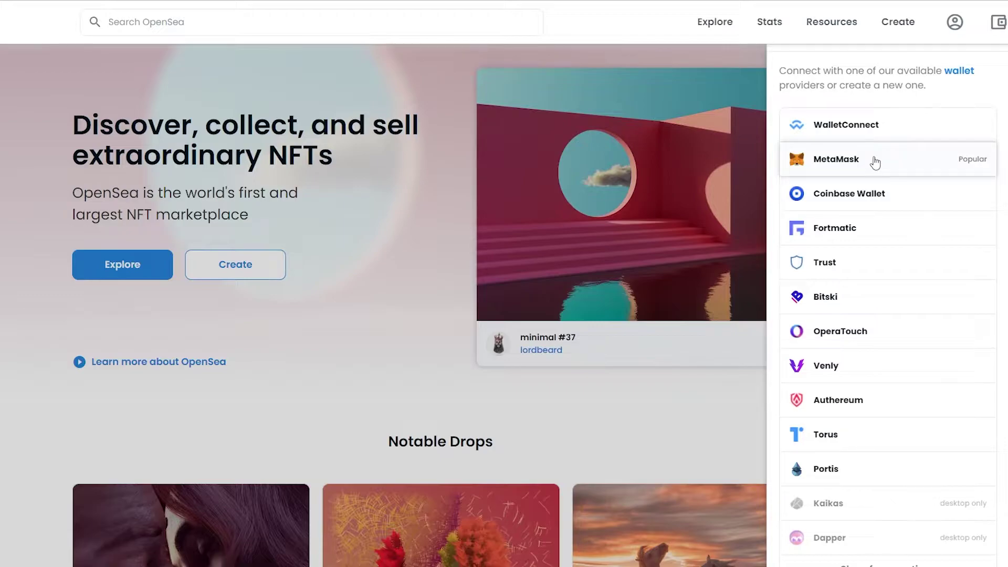
{"action": "left_click", "coordinate": [875, 162]}
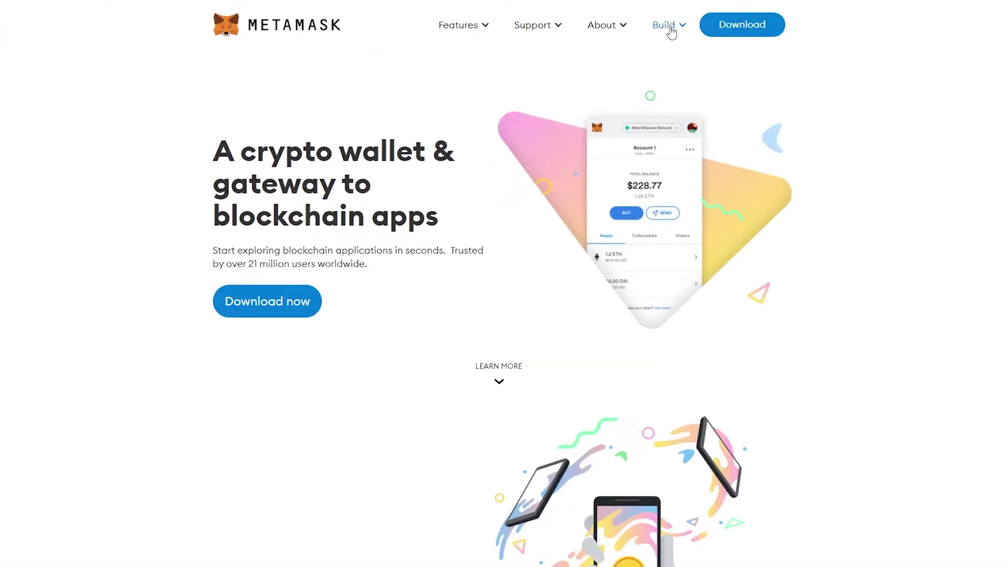
Switch to the MetaMask site and examine the wallet extension's account options and account list.
{"action": "scroll", "coordinate": [268, 292], "scroll_direction": "down", "scroll_amount": 12}
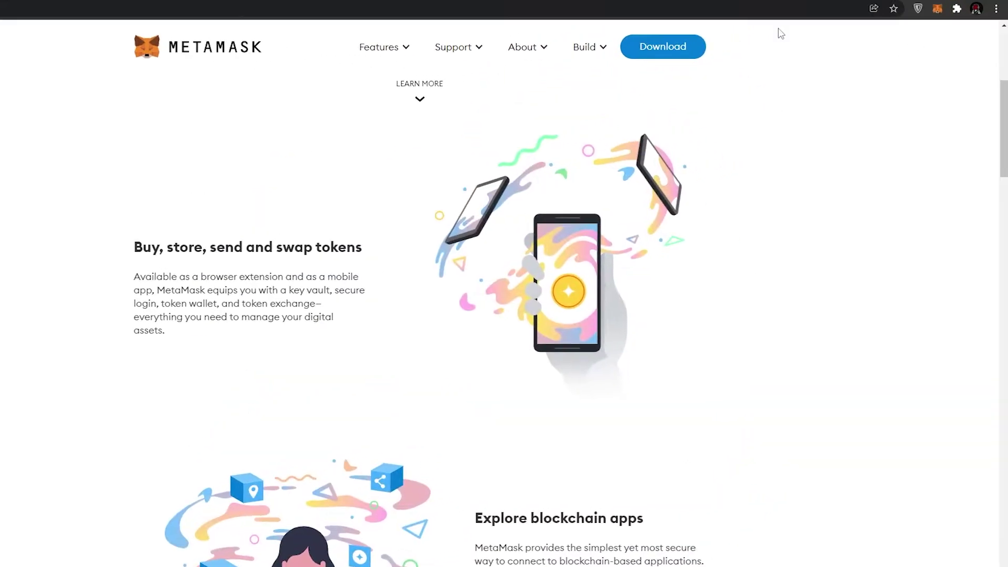
{"action": "left_click", "coordinate": [937, 9]}
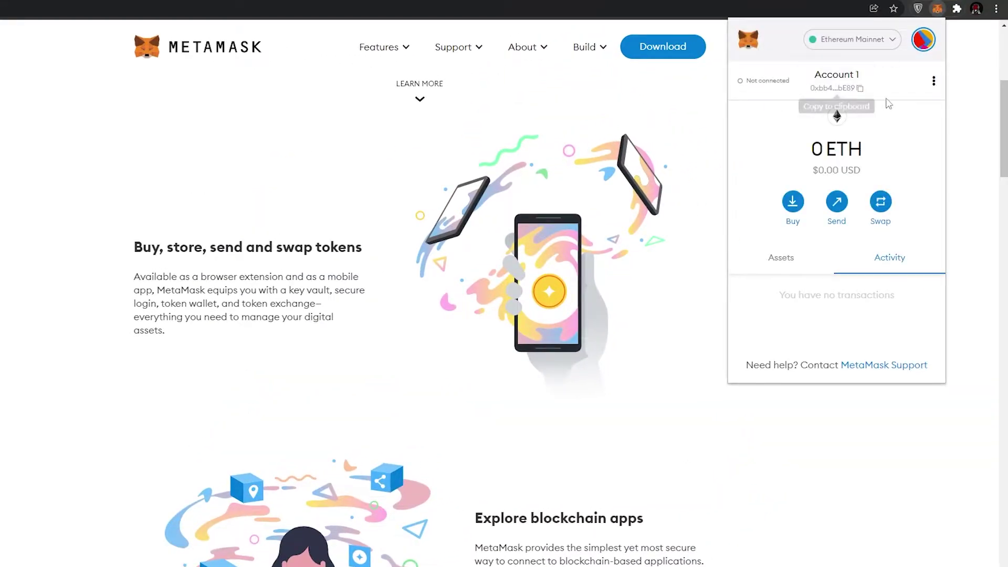
{"action": "left_click", "coordinate": [934, 82]}
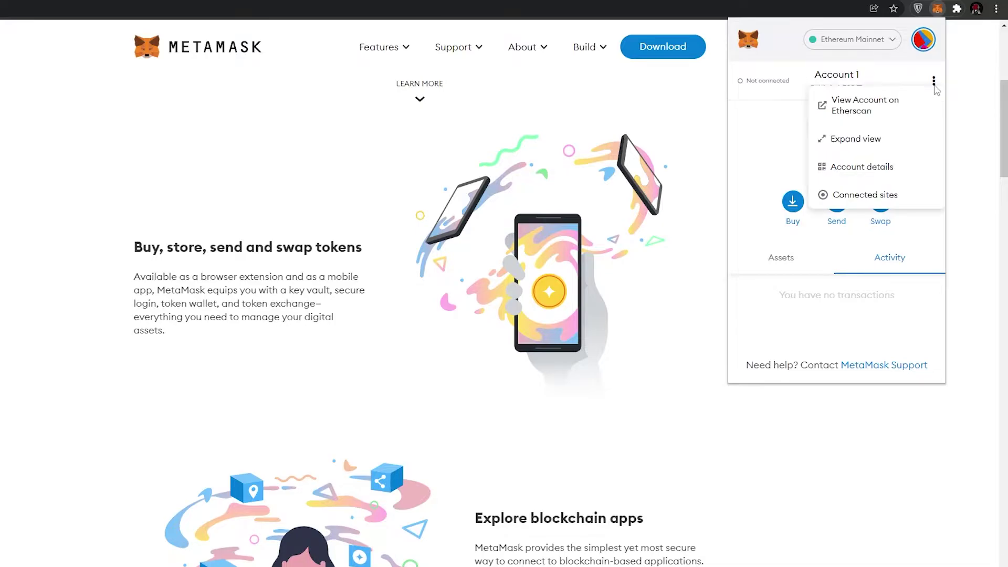
{"action": "left_click", "coordinate": [923, 41]}
{"action": "left_click", "coordinate": [924, 40]}
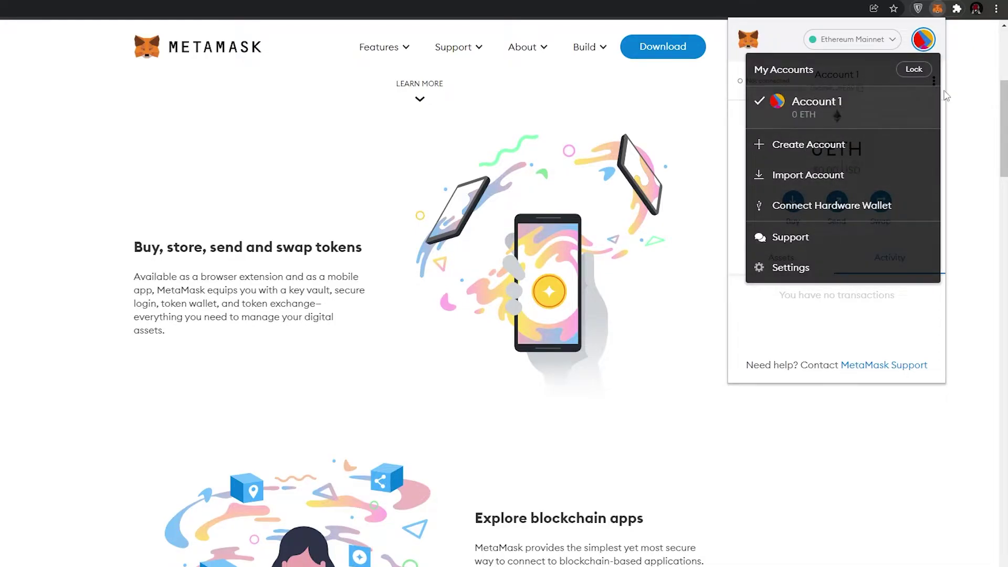
{"action": "left_click", "coordinate": [799, 103]}
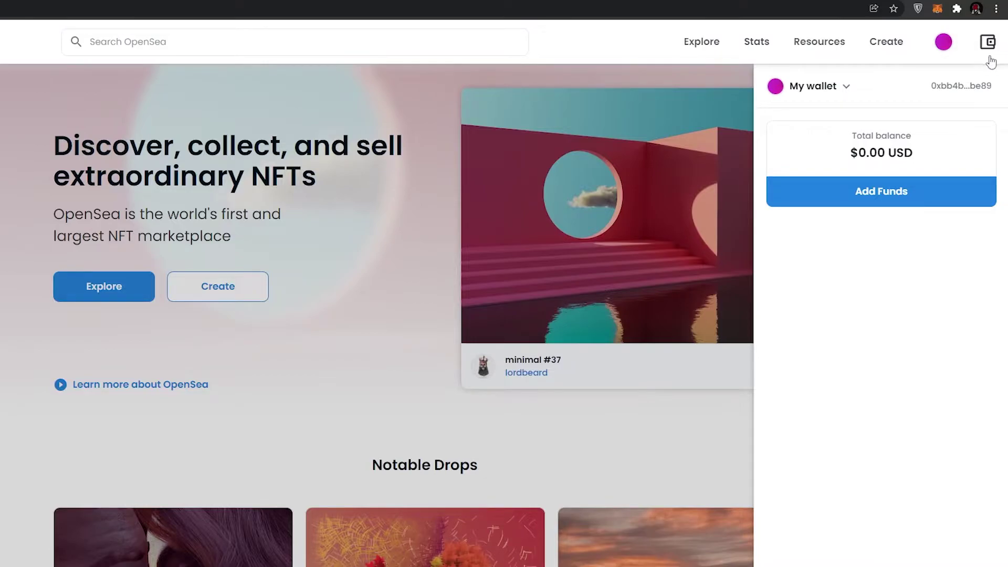
Close the OpenSea wallet view, start creating a new NFT and sign the MetaMask signature request.
{"action": "left_click", "coordinate": [422, 75]}
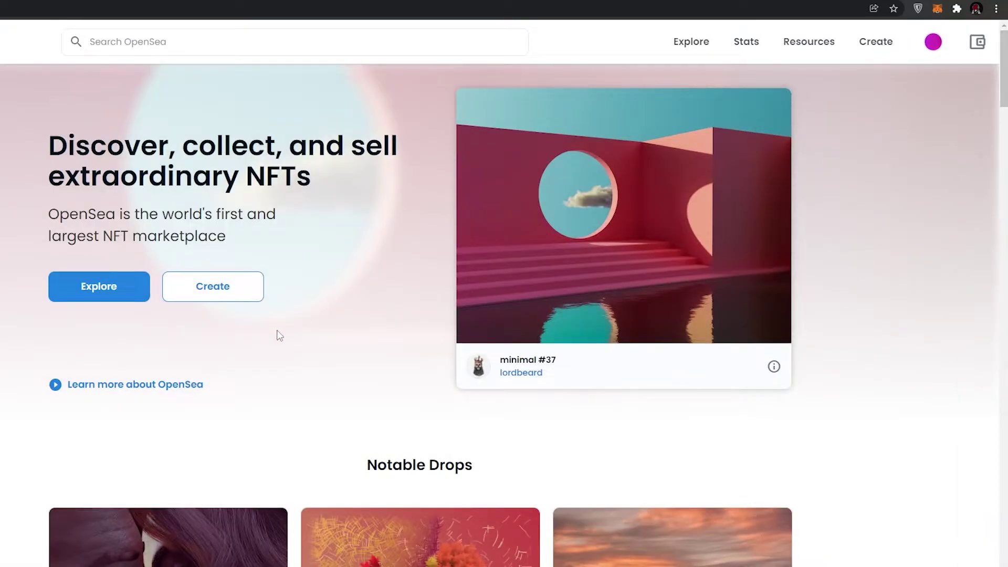
{"action": "left_click", "coordinate": [247, 299]}
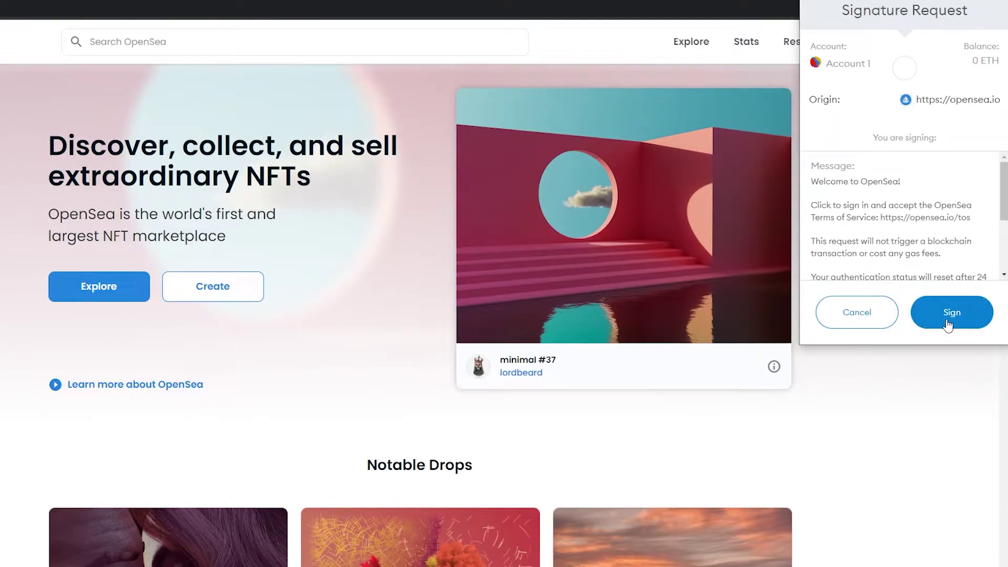
{"action": "scroll", "coordinate": [932, 310], "scroll_direction": "down", "scroll_amount": 3}
{"action": "left_click", "coordinate": [932, 310]}
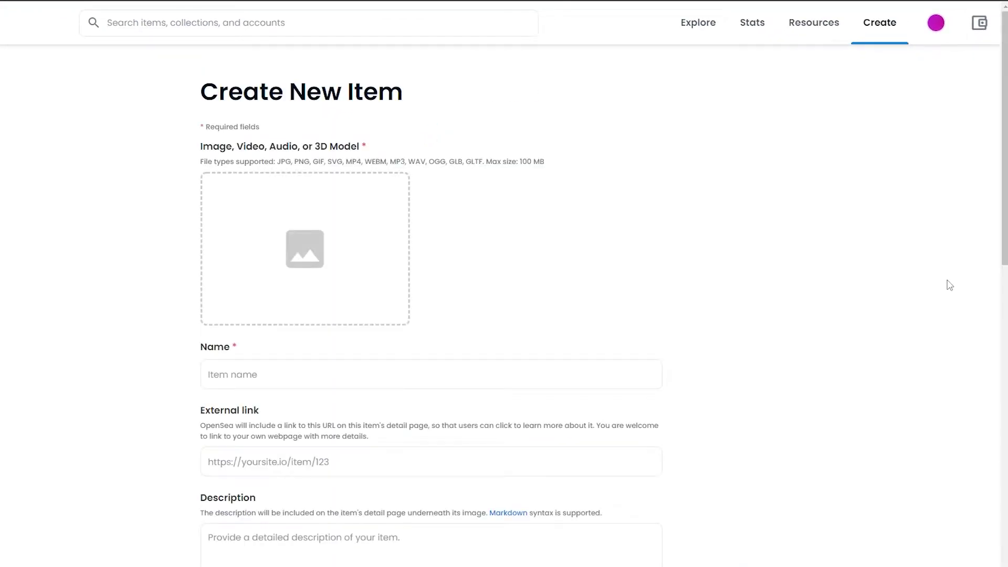
Examine the fields of the Create New Item form, from the media upload down to the item properties.
{"action": "scroll", "coordinate": [513, 279], "scroll_direction": "down", "scroll_amount": 3}
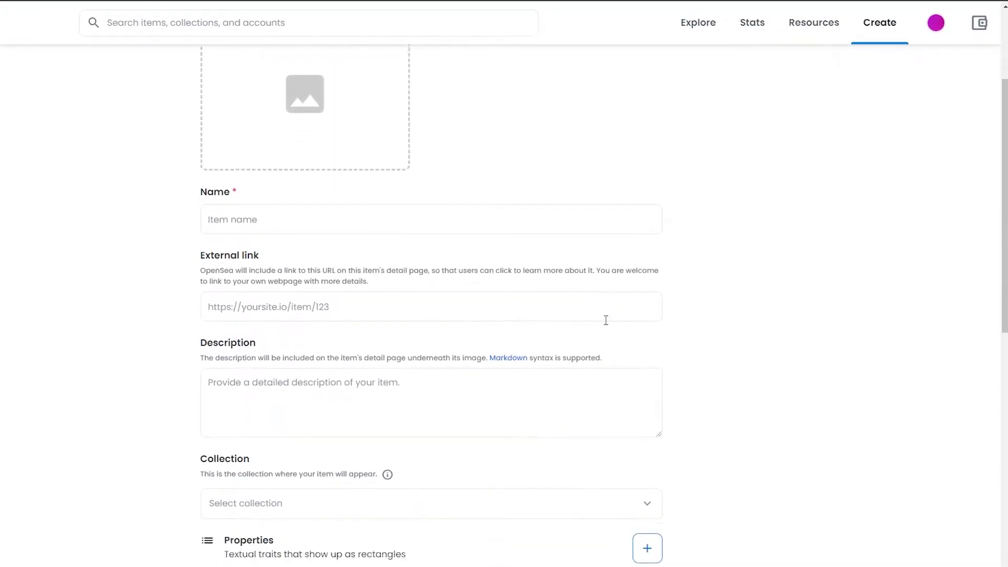
{"action": "scroll", "coordinate": [609, 317], "scroll_direction": "down", "scroll_amount": 6}
{"action": "scroll", "coordinate": [614, 315], "scroll_direction": "up", "scroll_amount": 9}
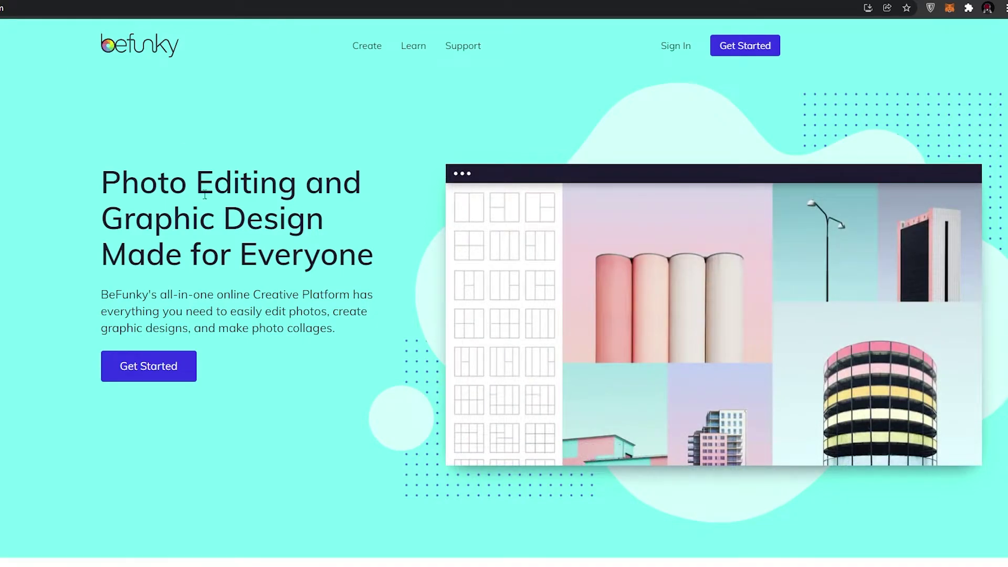
Switch to the BeFunky site and start the Photo Editor with the option to edit a photo.
{"action": "mouse_move", "coordinate": [369, 49]}
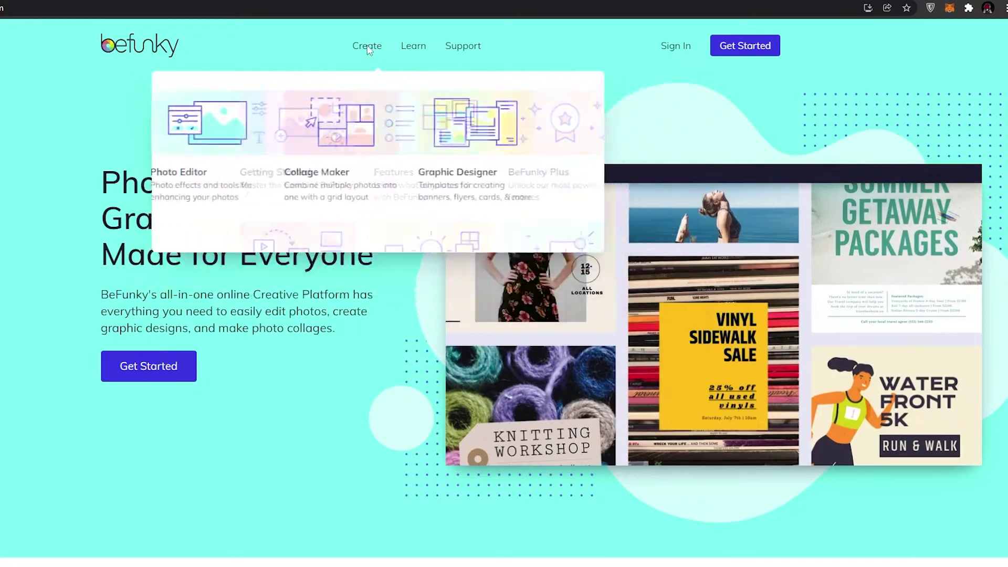
{"action": "left_click", "coordinate": [153, 366]}
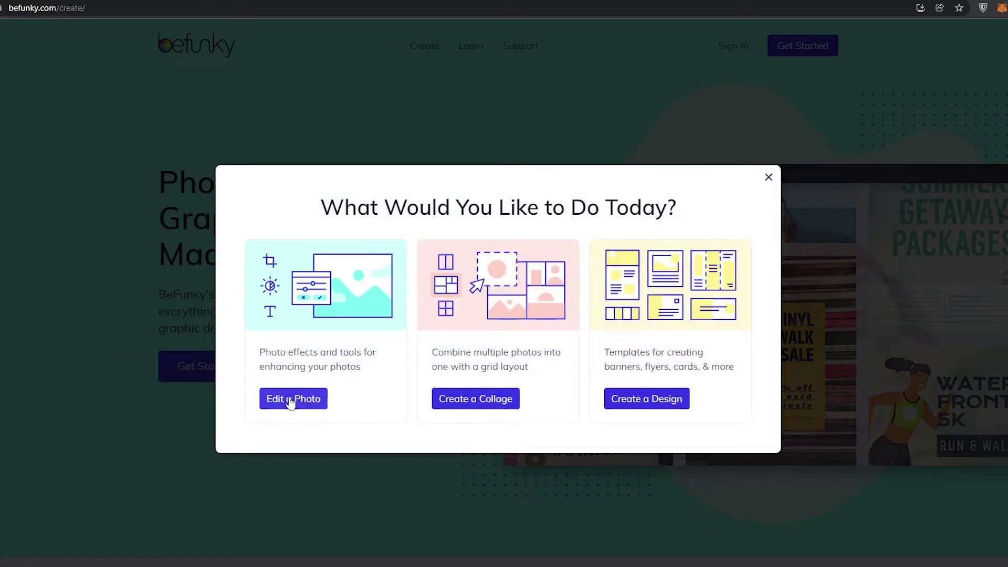
{"action": "left_click", "coordinate": [292, 399]}
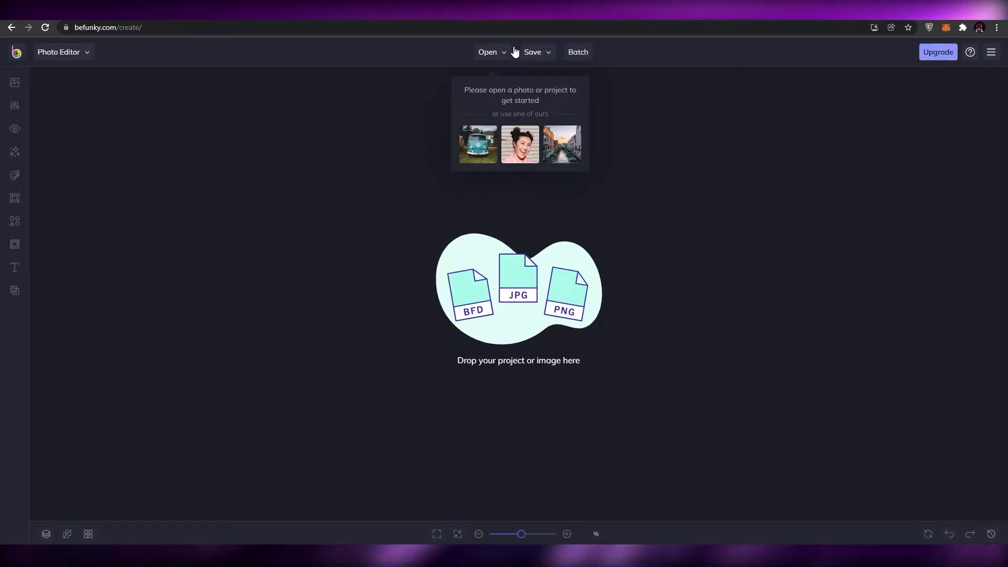
Open the car photo from the computer's Pictures folder as a new image and dismiss the editing help.
{"action": "left_click", "coordinate": [487, 52]}
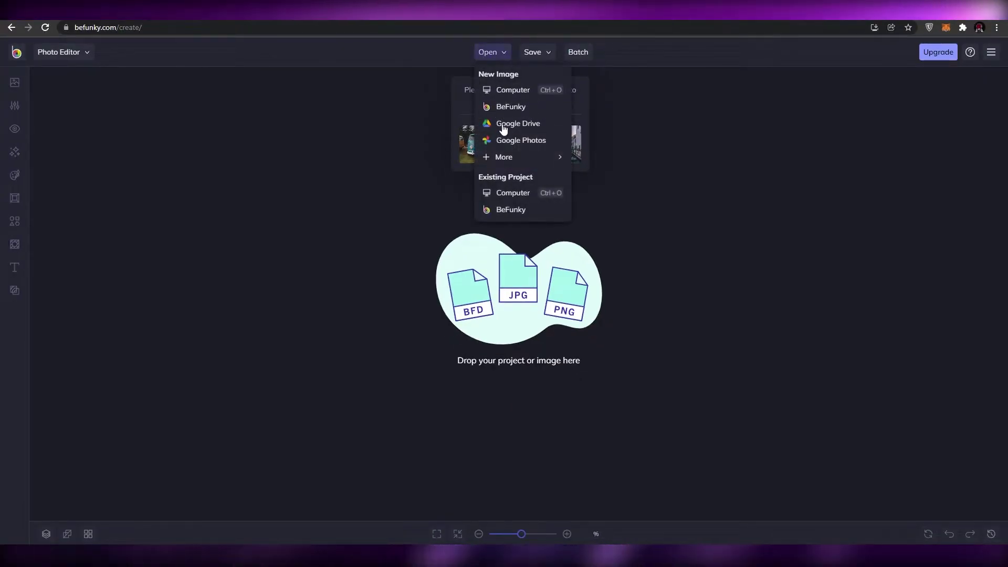
{"action": "left_click", "coordinate": [504, 92]}
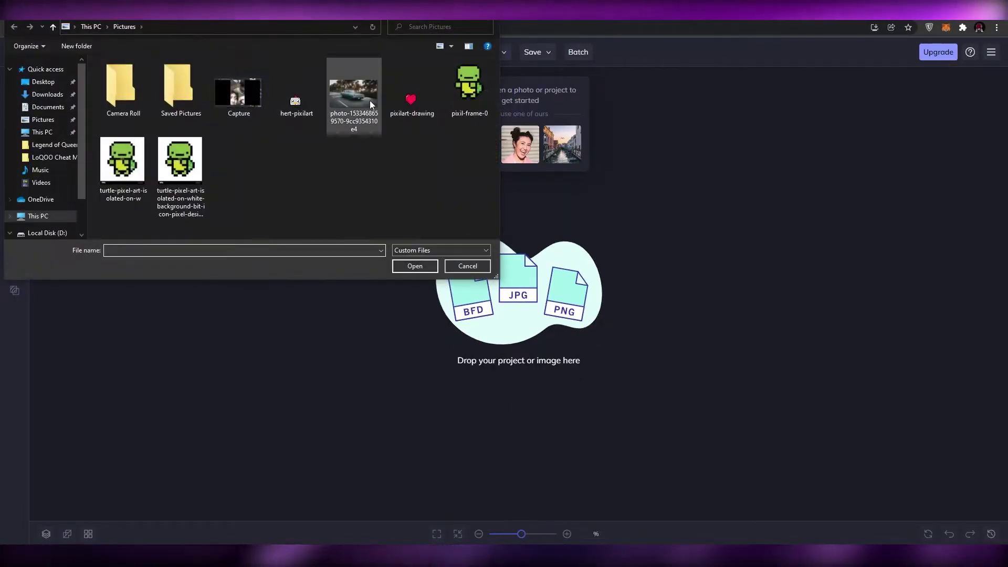
{"action": "left_click", "coordinate": [369, 104]}
{"action": "left_click", "coordinate": [414, 266]}
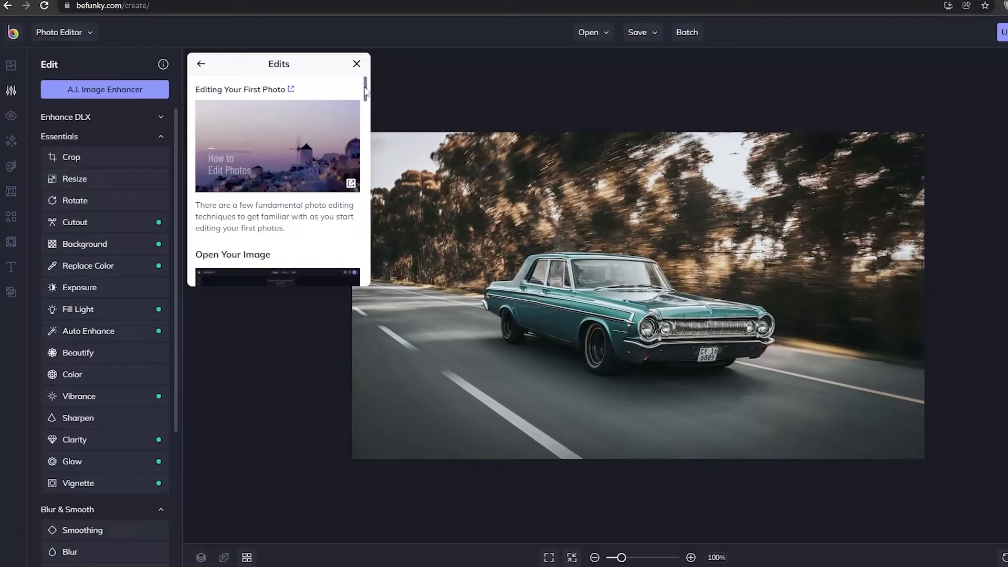
{"action": "left_click", "coordinate": [356, 64]}
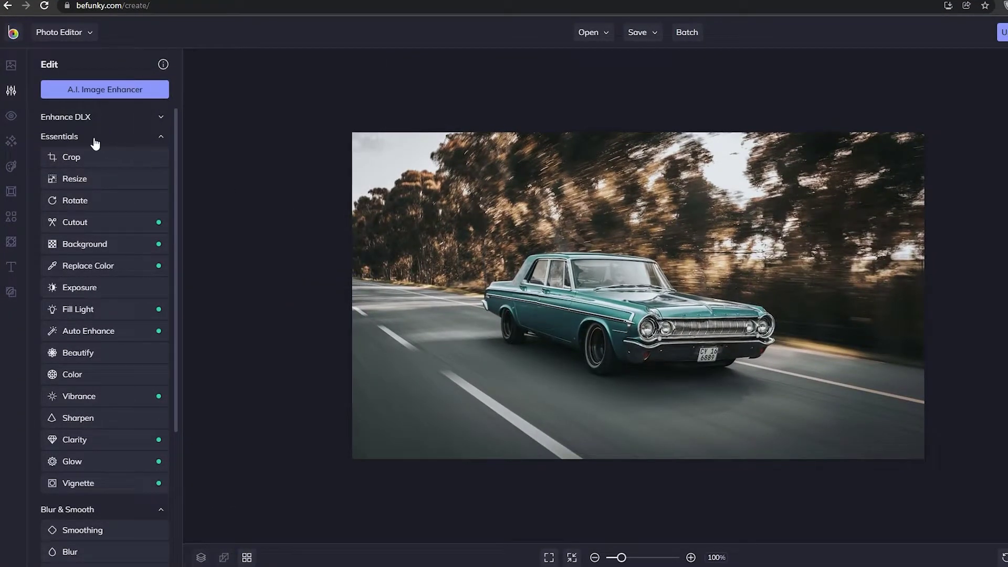
Look through the Essentials, Blur & Smooth and Miscellaneous editing tools available for the photo.
{"action": "scroll", "coordinate": [124, 169], "scroll_direction": "down", "scroll_amount": 4}
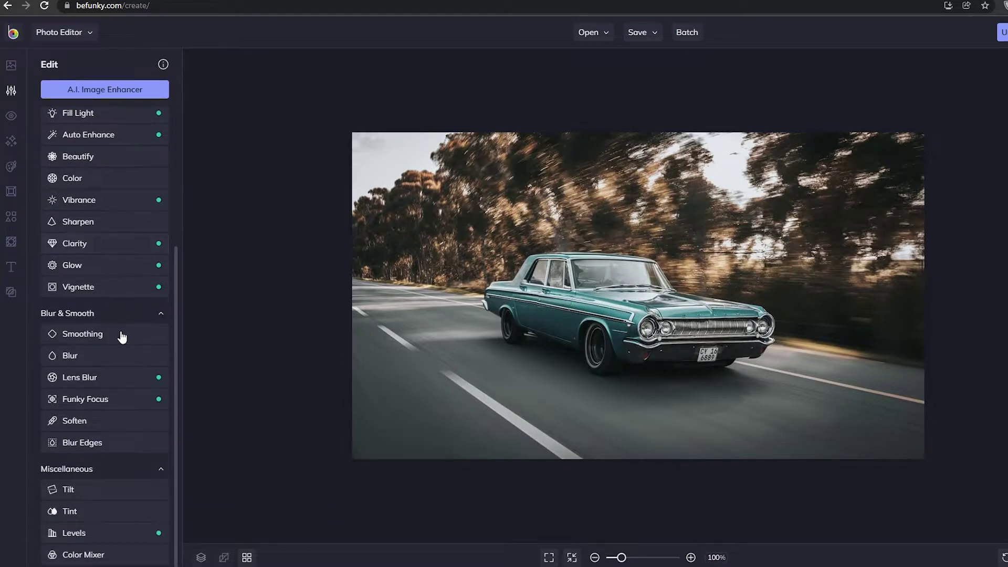
{"action": "scroll", "coordinate": [122, 336], "scroll_direction": "up", "scroll_amount": 4}
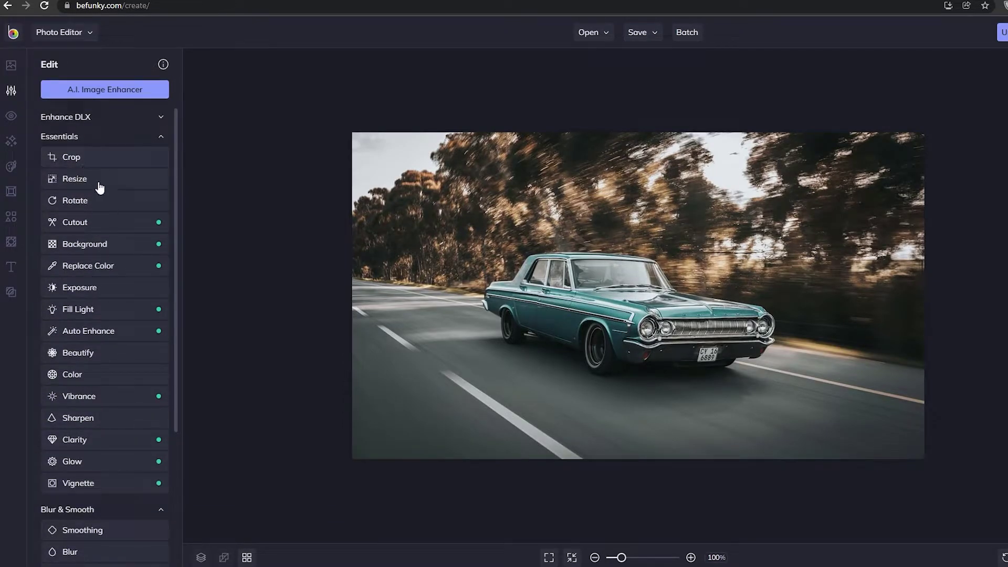
{"action": "scroll", "coordinate": [96, 258], "scroll_direction": "down", "scroll_amount": 2}
{"action": "scroll", "coordinate": [99, 247], "scroll_direction": "down", "scroll_amount": 4}
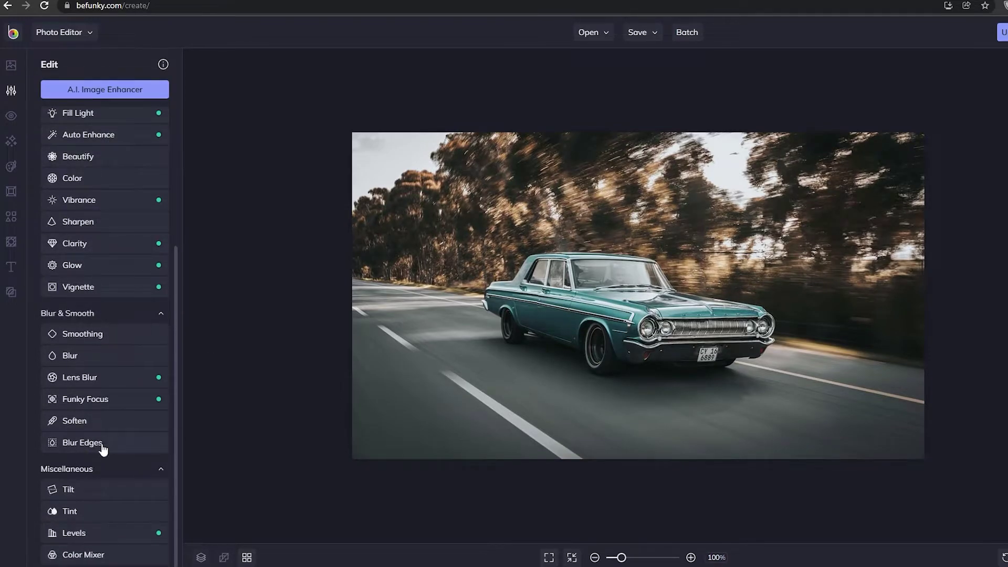
{"action": "scroll", "coordinate": [94, 300], "scroll_direction": "up", "scroll_amount": 6}
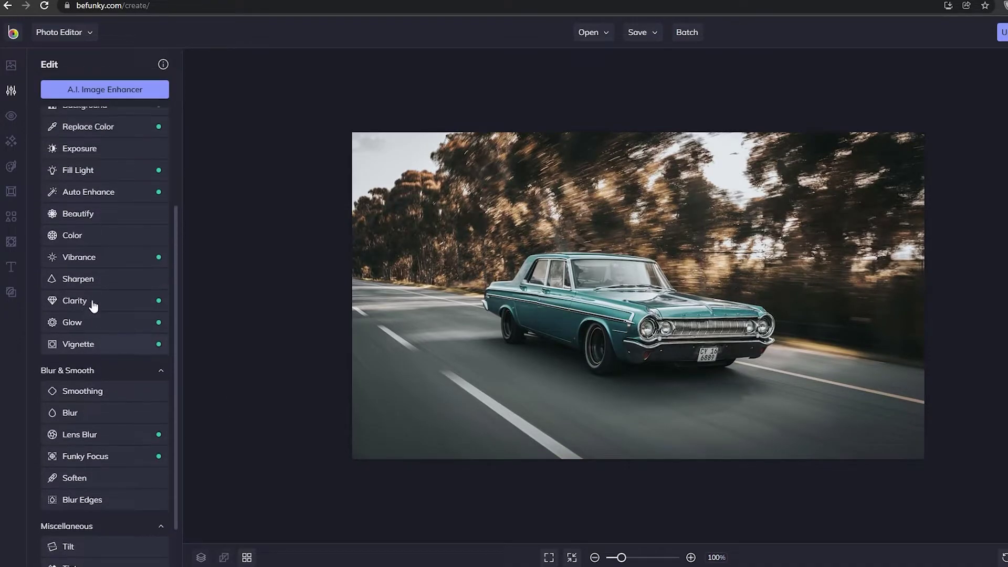
Preview the A.I. Image Enhancer on the car photo at 100% and leave it without applying.
{"action": "left_click", "coordinate": [104, 93]}
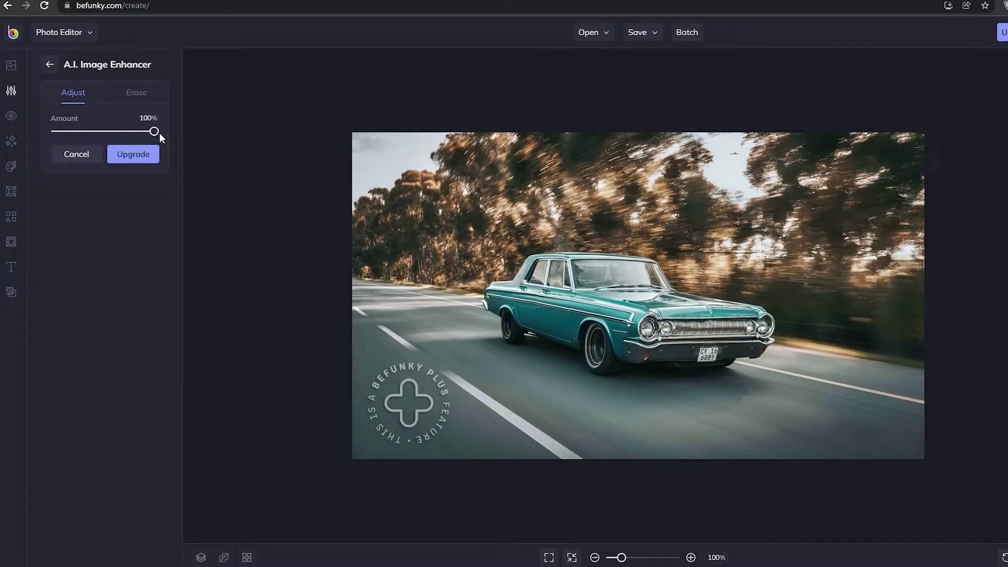
{"action": "left_click_drag", "start_coordinate": [154, 132], "coordinate": [223, 152]}
{"action": "left_click", "coordinate": [149, 158]}
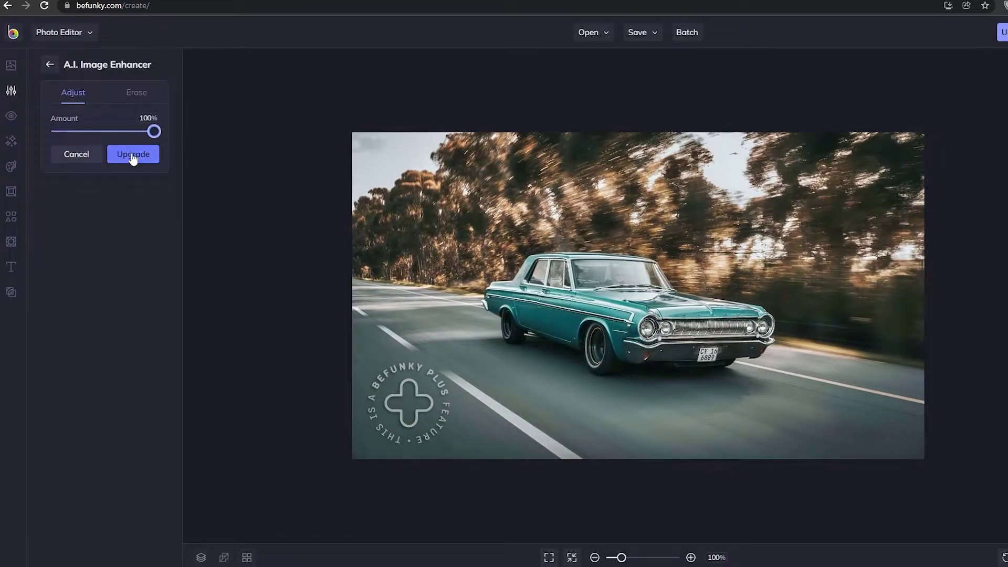
{"action": "left_click", "coordinate": [755, 169]}
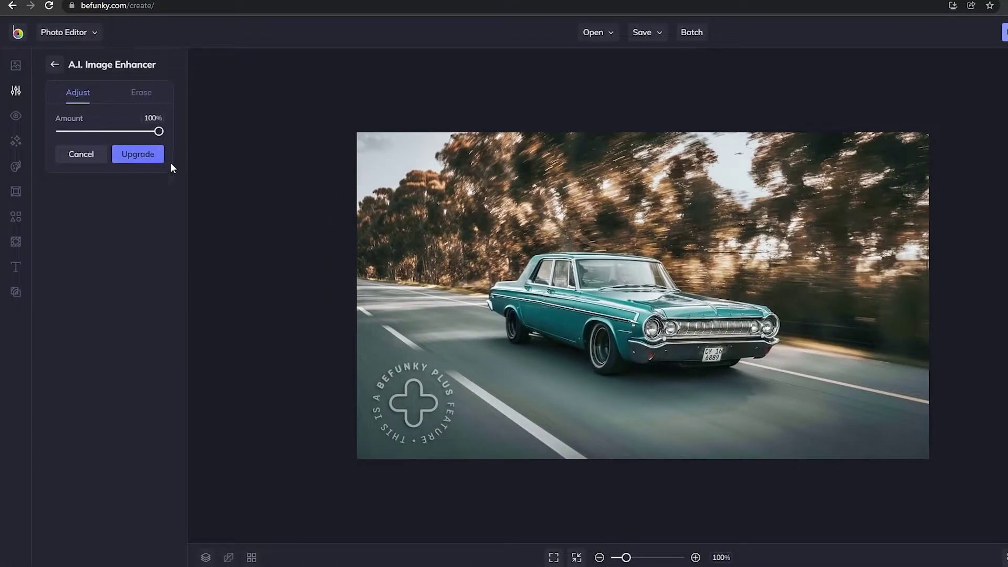
{"action": "left_click", "coordinate": [52, 65]}
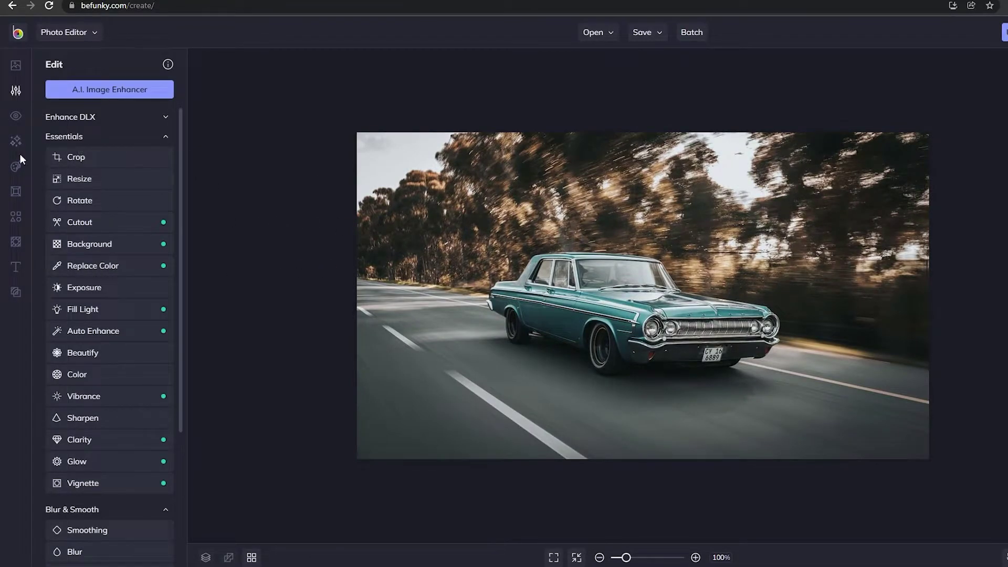
Preview the Artsy Cartoonizer 4 effect on the car photo, reduced to about half strength.
{"action": "scroll", "coordinate": [68, 216], "scroll_direction": "down", "scroll_amount": 3}
{"action": "left_click", "coordinate": [18, 168]}
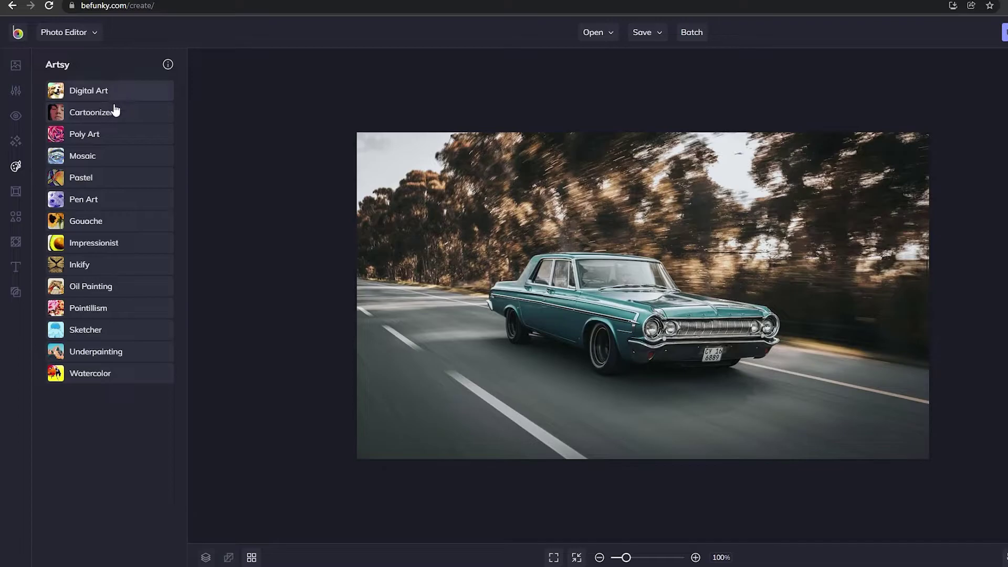
{"action": "left_click", "coordinate": [114, 112]}
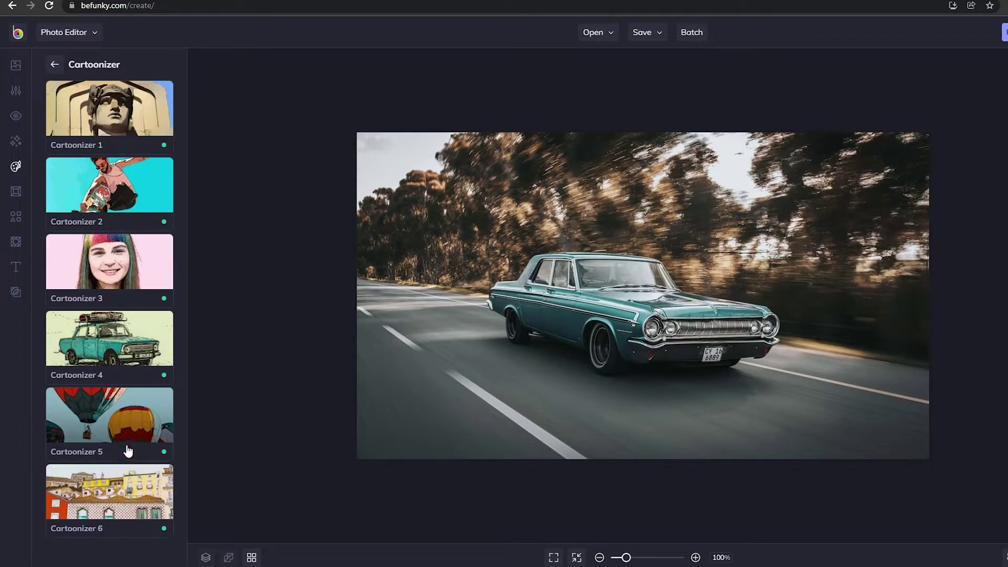
{"action": "left_click", "coordinate": [129, 345]}
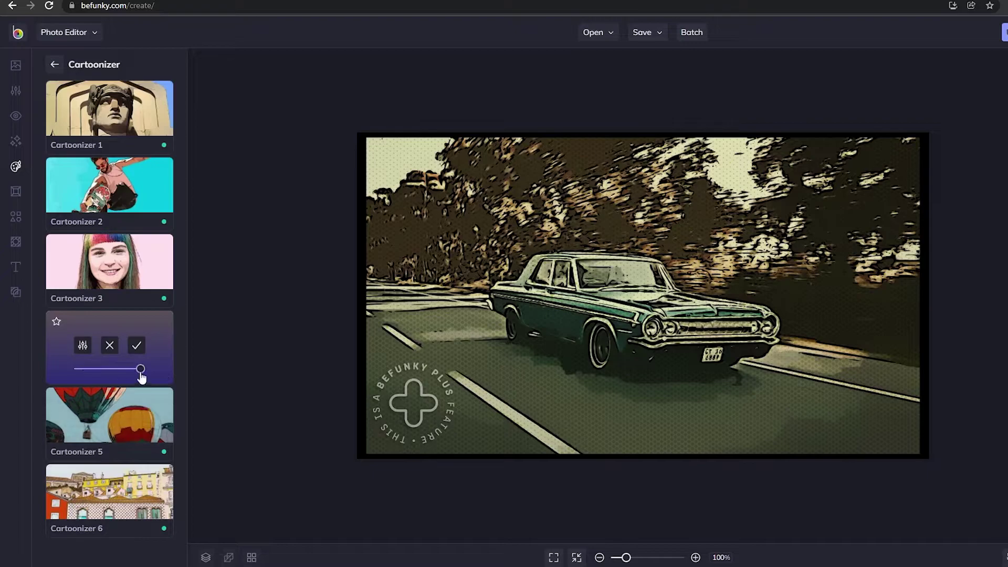
{"action": "left_click_drag", "start_coordinate": [139, 373], "coordinate": [105, 379]}
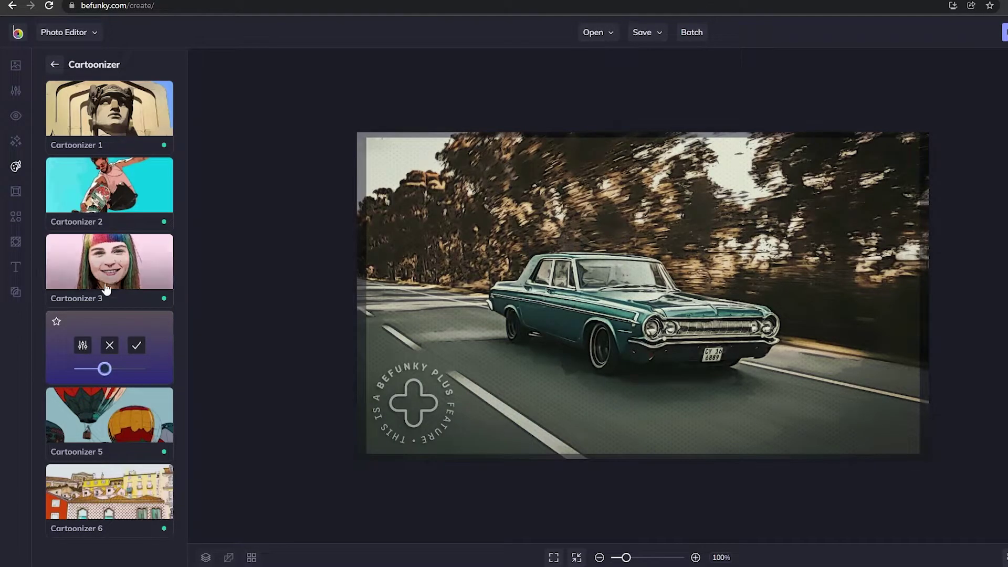
Preview Cartoonizer 3 at about half strength and Cartoonizer 2 at full strength, and discard the effect.
{"action": "left_click", "coordinate": [107, 255]}
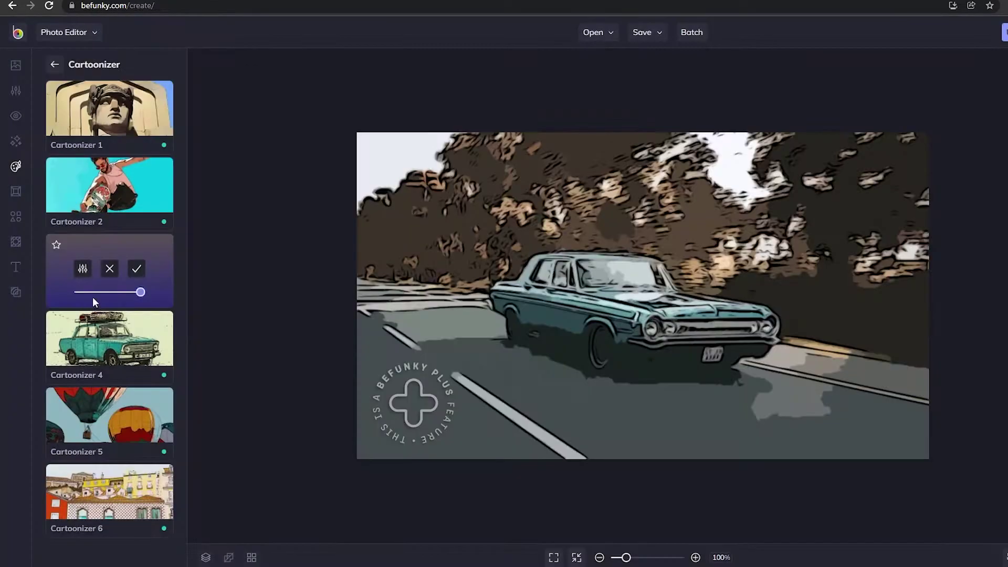
{"action": "left_click_drag", "start_coordinate": [141, 292], "coordinate": [115, 304]}
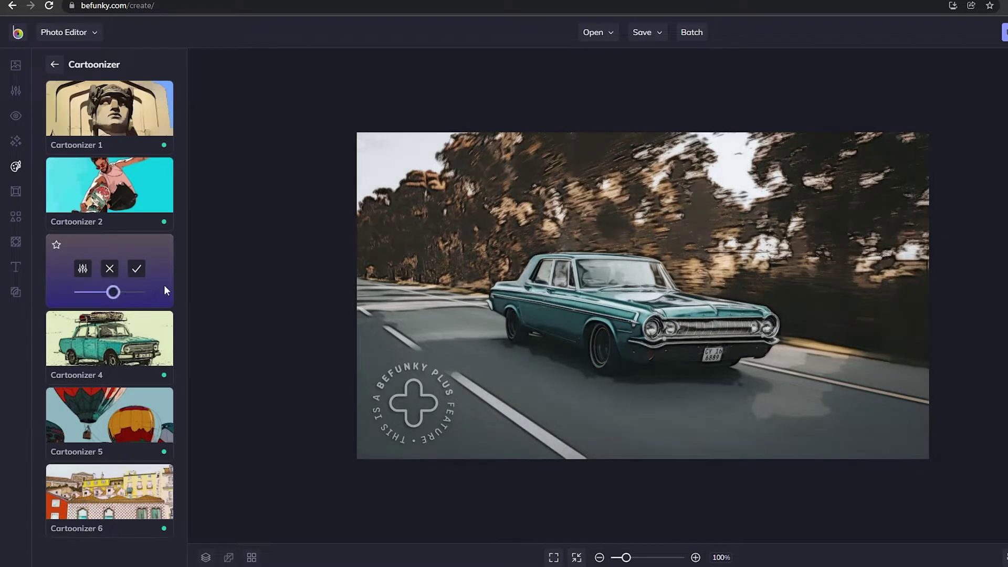
{"action": "left_click", "coordinate": [103, 210]}
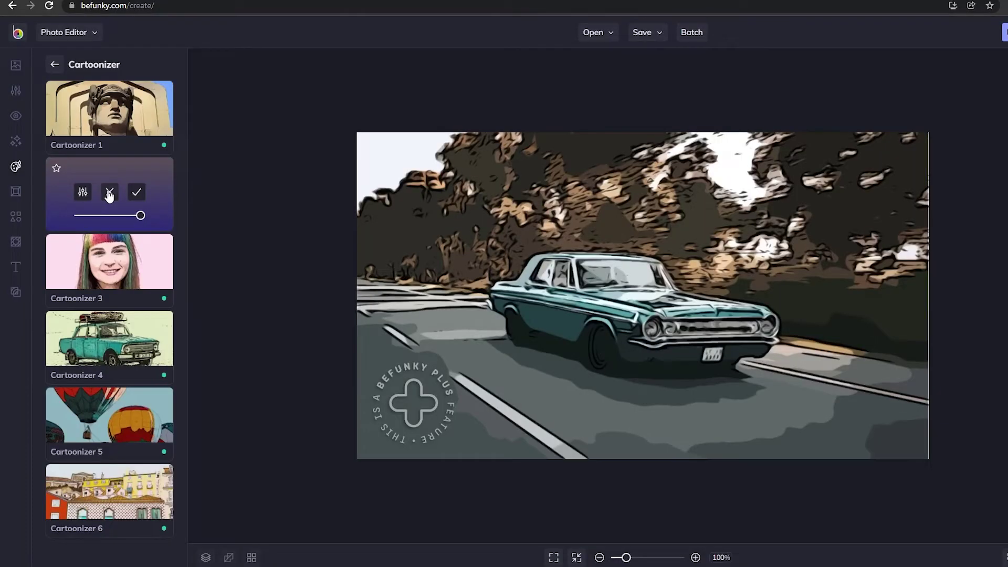
{"action": "left_click", "coordinate": [110, 192]}
{"action": "left_click", "coordinate": [115, 280]}
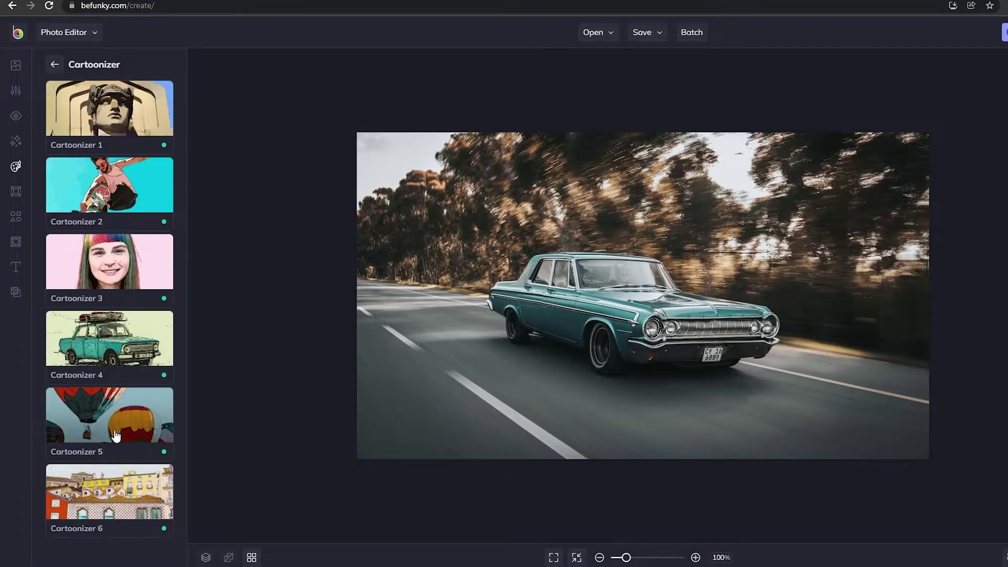
Try to apply Cartoonizer 5 to the car photo at about half strength and continue to the account sign-in.
{"action": "left_click", "coordinate": [115, 430]}
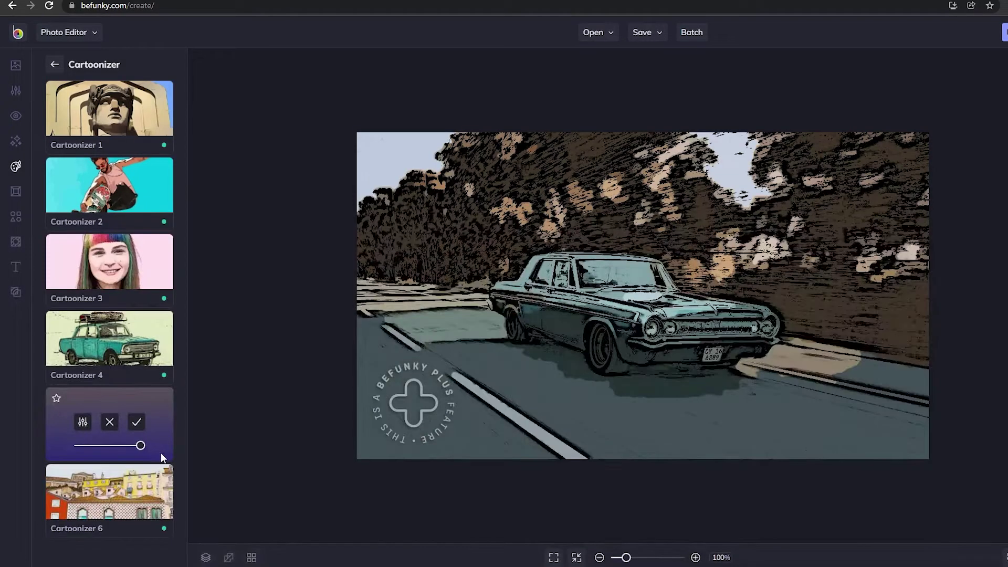
{"action": "left_click_drag", "start_coordinate": [141, 445], "coordinate": [104, 457]}
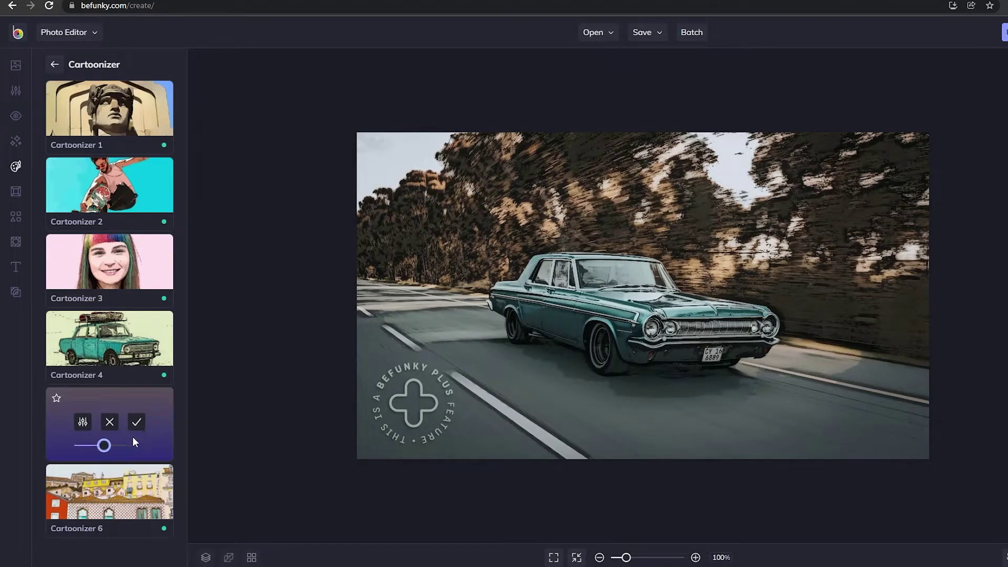
{"action": "left_click", "coordinate": [137, 423]}
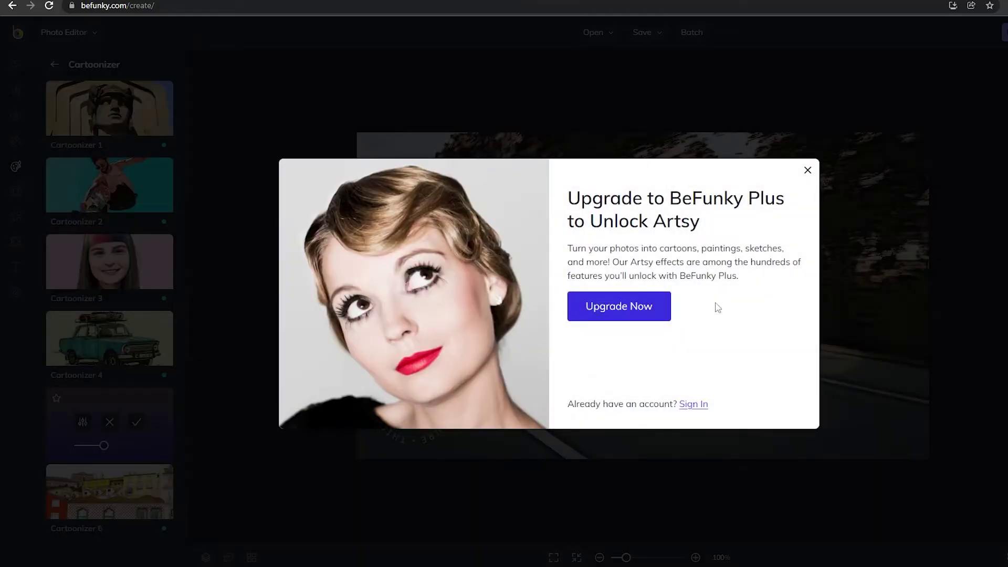
{"action": "left_click", "coordinate": [694, 405]}
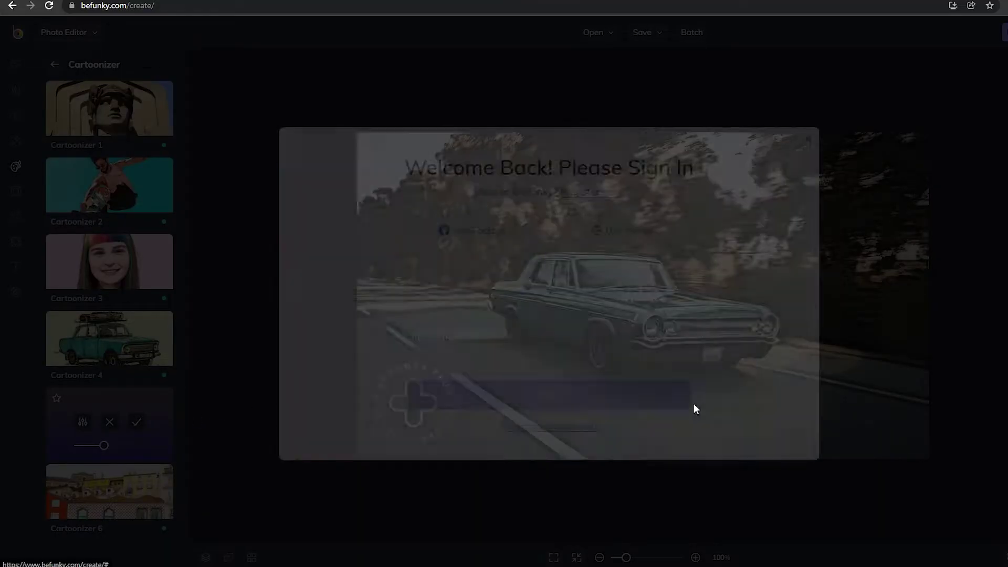
{"action": "left_click", "coordinate": [615, 239]}
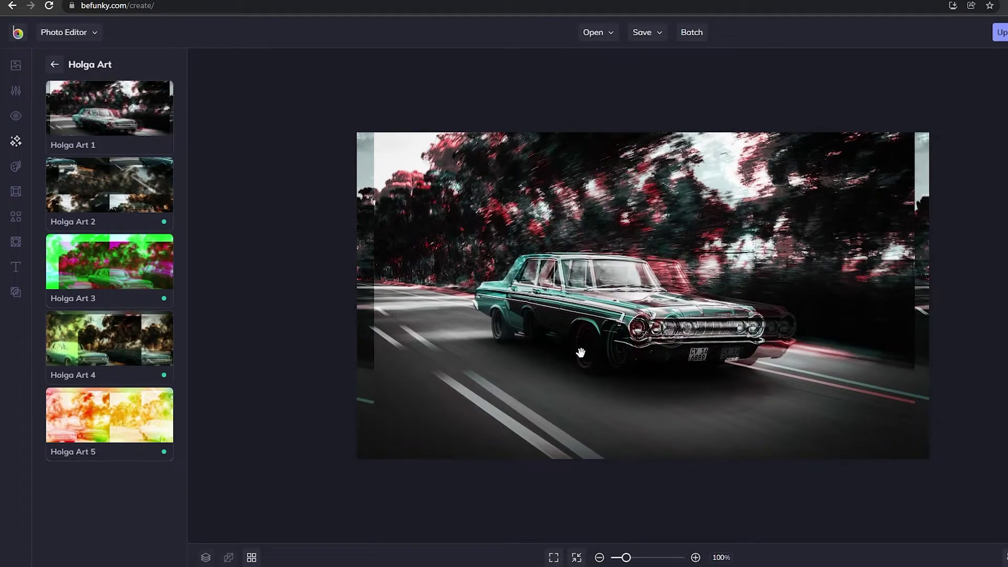
Save the edited car image to the computer as a JPG at quality 98 and close the download dialog.
{"action": "left_click", "coordinate": [657, 36]}
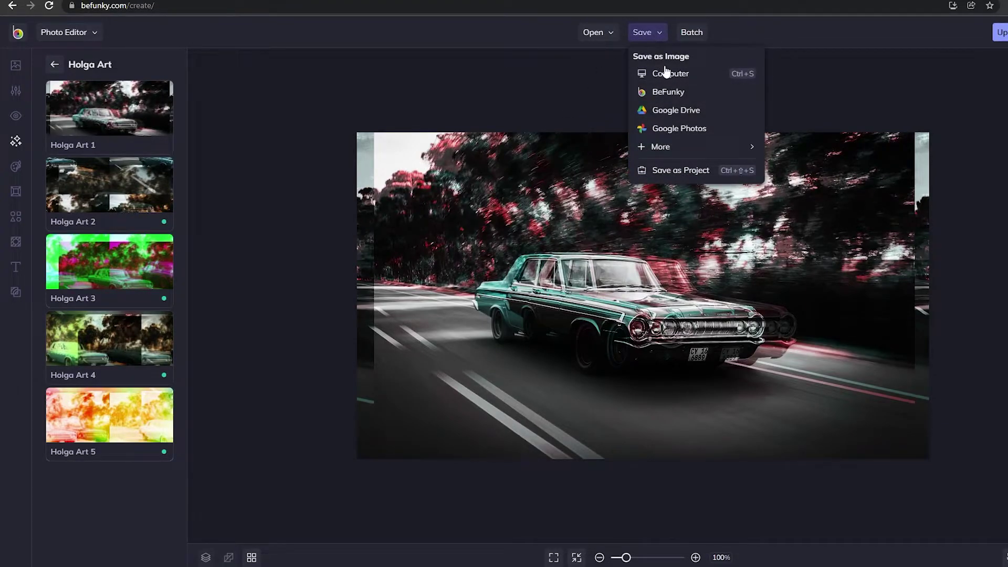
{"action": "left_click", "coordinate": [661, 75]}
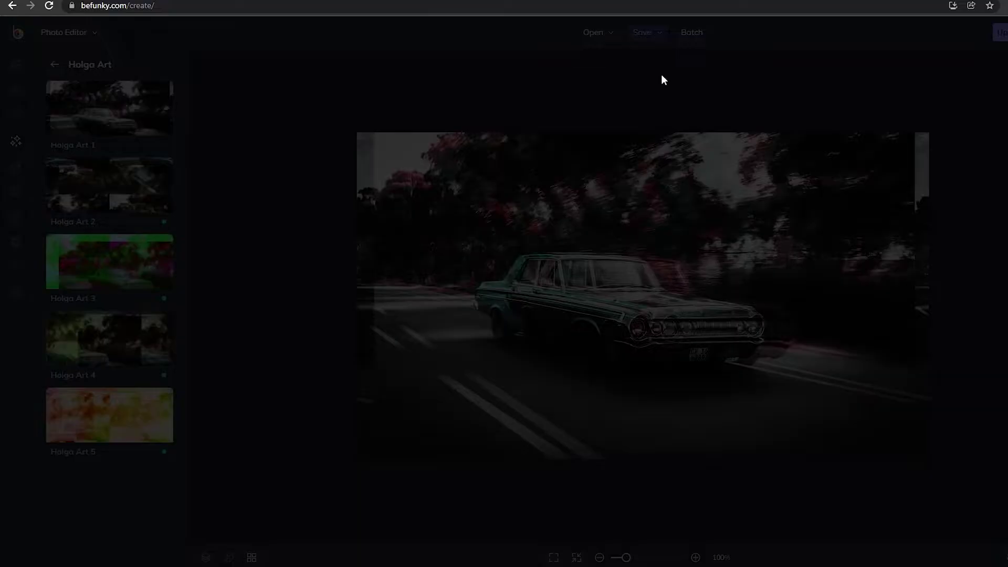
{"action": "left_click", "coordinate": [752, 456]}
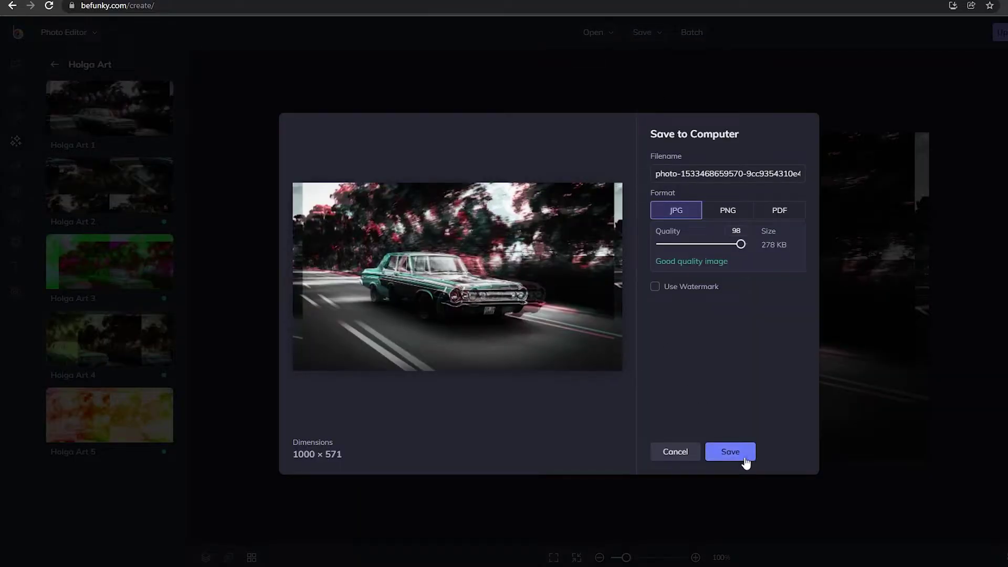
{"action": "left_click", "coordinate": [459, 267]}
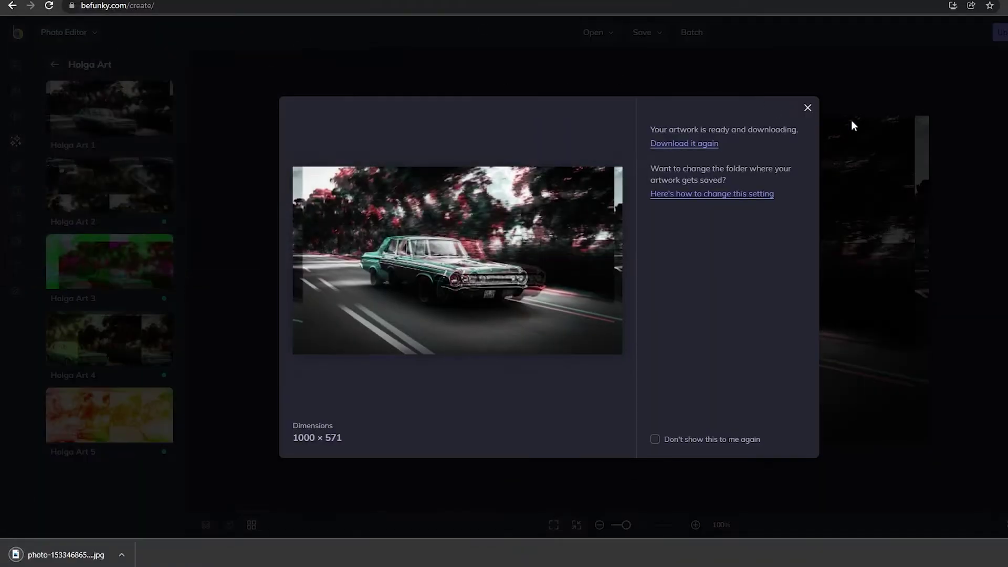
{"action": "left_click", "coordinate": [810, 106]}
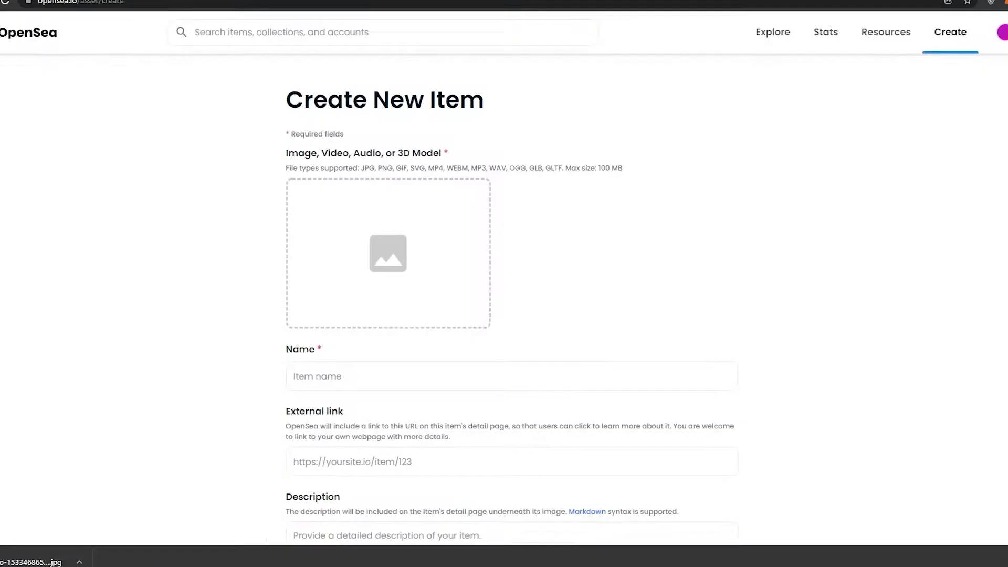
{"action": "left_click", "coordinate": [252, 273]}
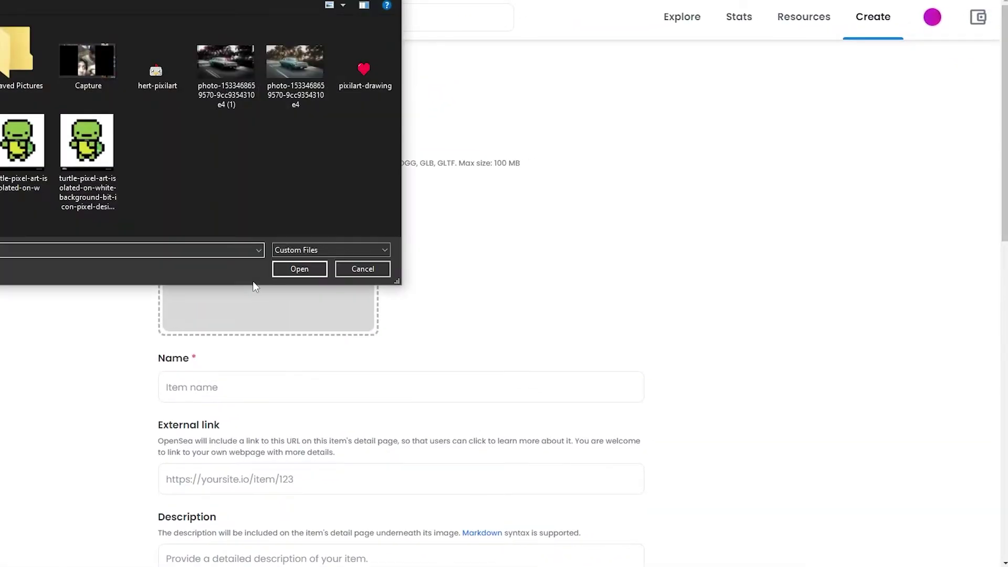
{"action": "left_click", "coordinate": [246, 71]}
{"action": "left_click", "coordinate": [307, 269]}
Name the new item "Holo Car".
{"action": "scroll", "coordinate": [288, 310], "scroll_direction": "down", "scroll_amount": 1}
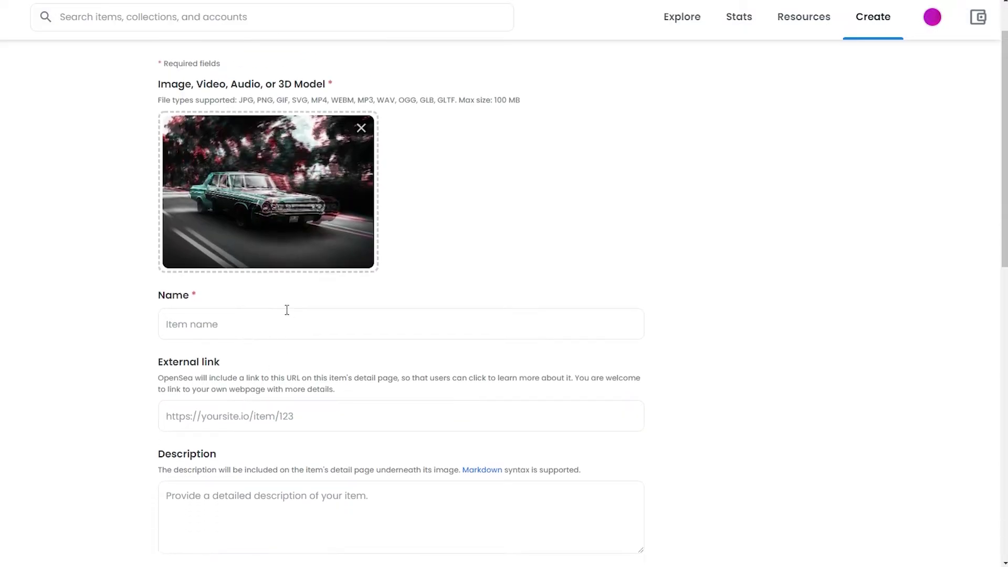
{"action": "scroll", "coordinate": [223, 329], "scroll_direction": "down", "scroll_amount": 1}
{"action": "left_click", "coordinate": [227, 265]}
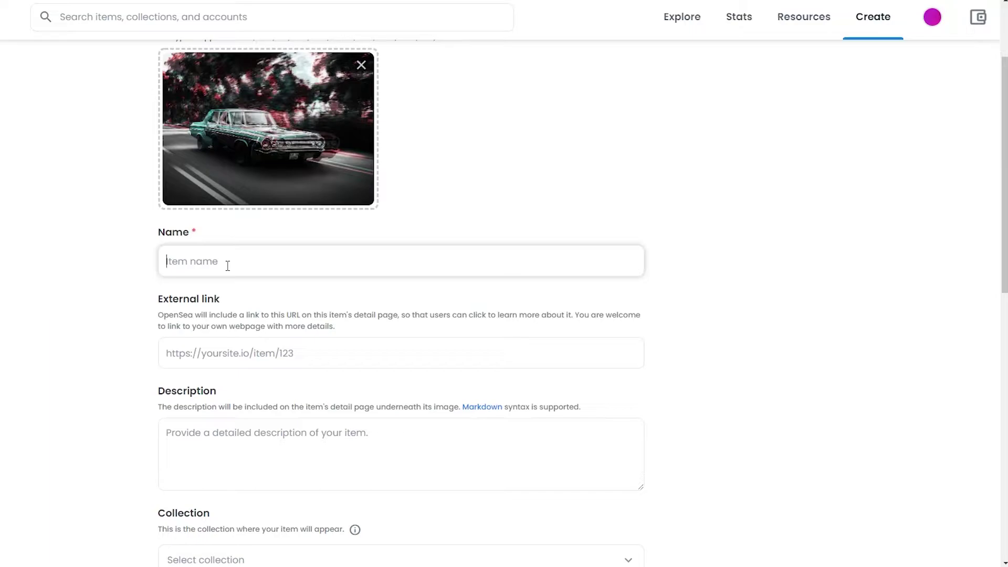
{"action": "type", "text": "Holo Car"}
Examine the external link, description and collection fields and the Add Properties dialog, leaving them empty.
{"action": "scroll", "coordinate": [131, 381], "scroll_direction": "down", "scroll_amount": 2}
{"action": "left_click", "coordinate": [203, 319]}
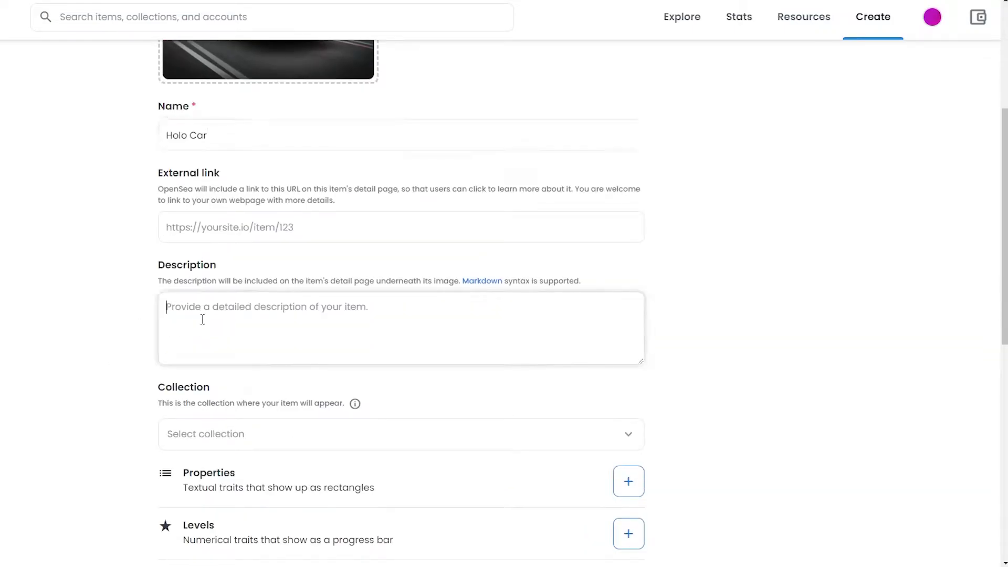
{"action": "left_click", "coordinate": [215, 227]}
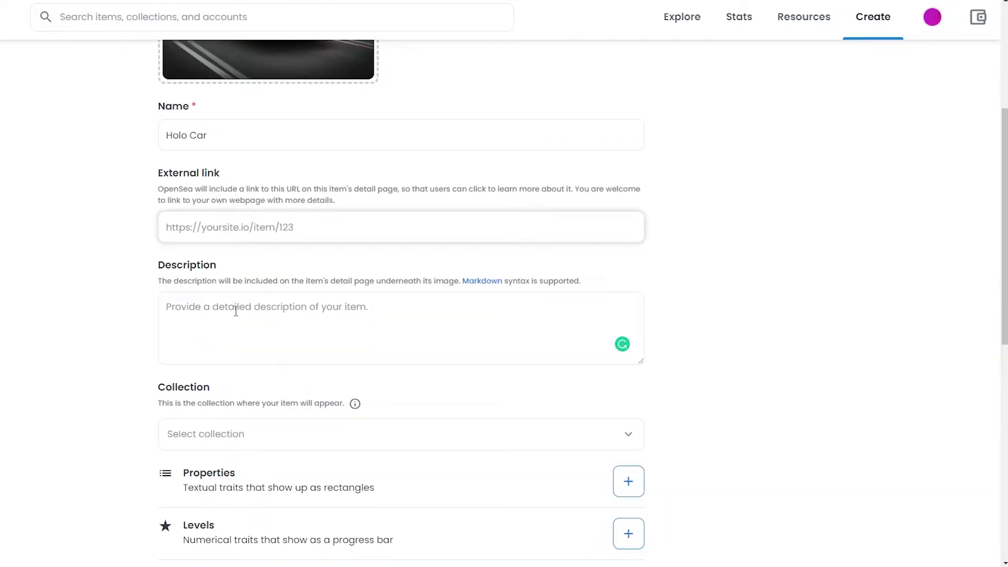
{"action": "left_click", "coordinate": [219, 319]}
{"action": "scroll", "coordinate": [219, 319], "scroll_direction": "down", "scroll_amount": 2}
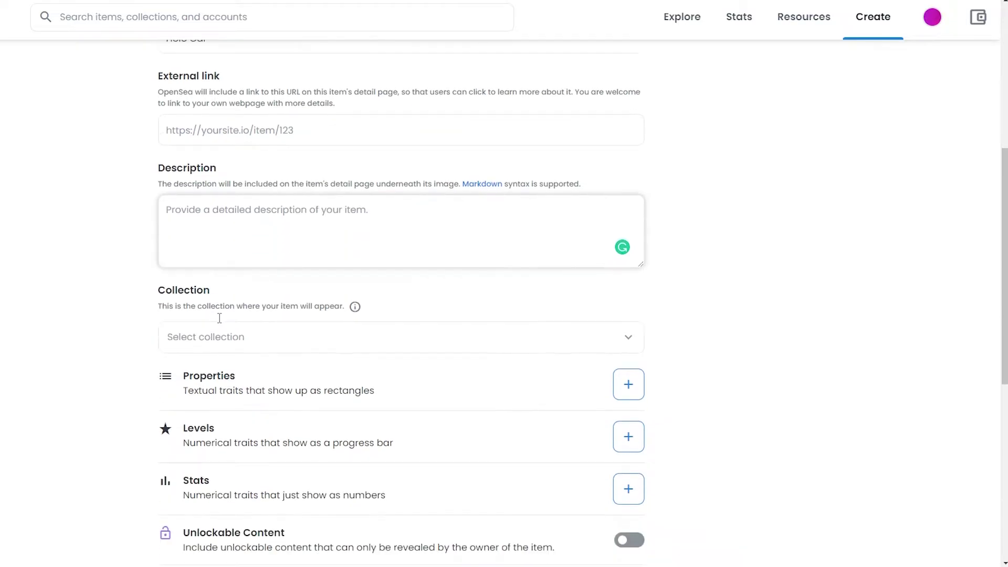
{"action": "left_click", "coordinate": [224, 320]}
{"action": "left_click", "coordinate": [101, 321]}
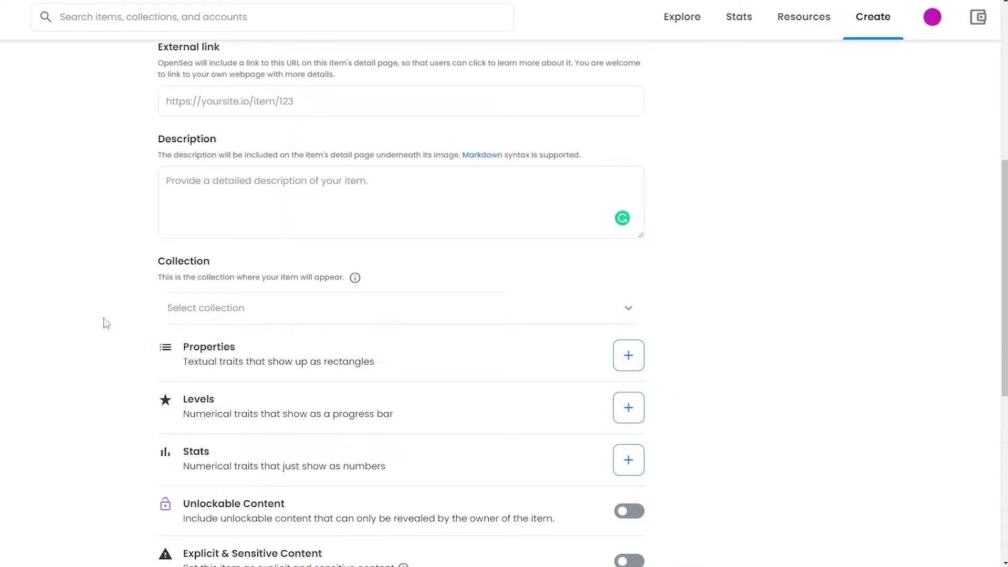
{"action": "left_click", "coordinate": [629, 356]}
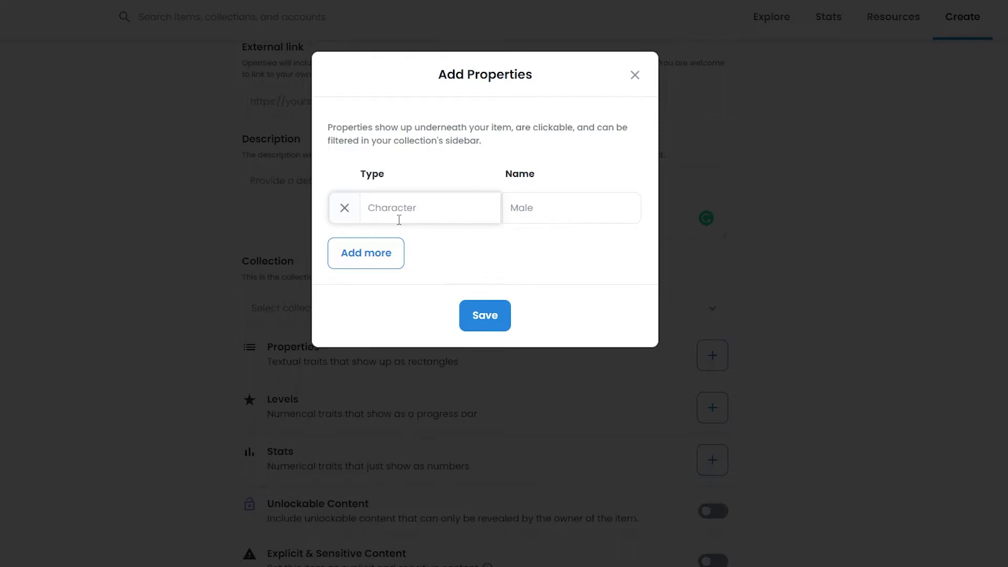
{"action": "left_click", "coordinate": [654, 367]}
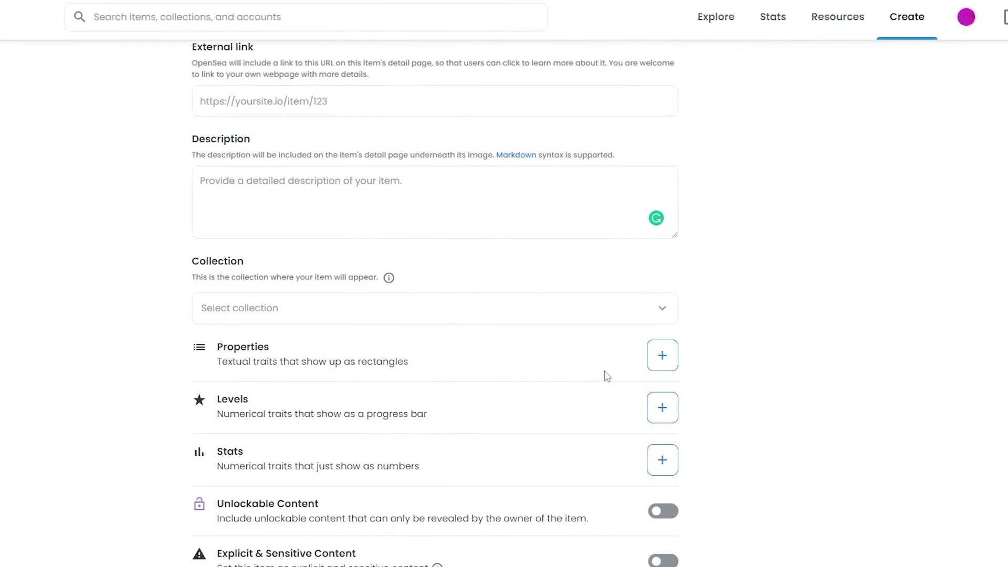
Review the Create New Item form from the image to the supply setting, and examine the blockchain choices, keeping Ethereum.
{"action": "scroll", "coordinate": [630, 368], "scroll_direction": "up", "scroll_amount": 7}
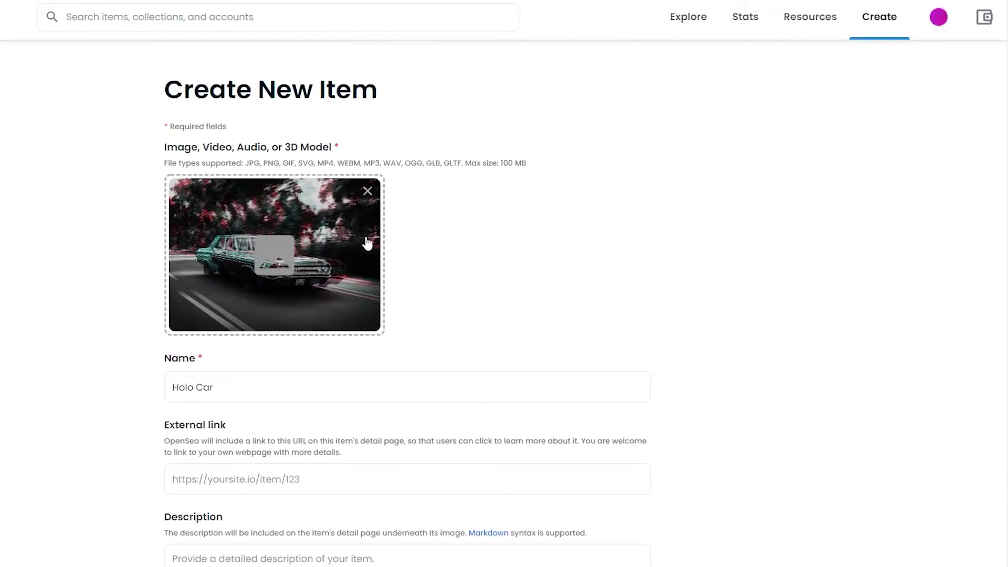
{"action": "scroll", "coordinate": [368, 243], "scroll_direction": "down", "scroll_amount": 12}
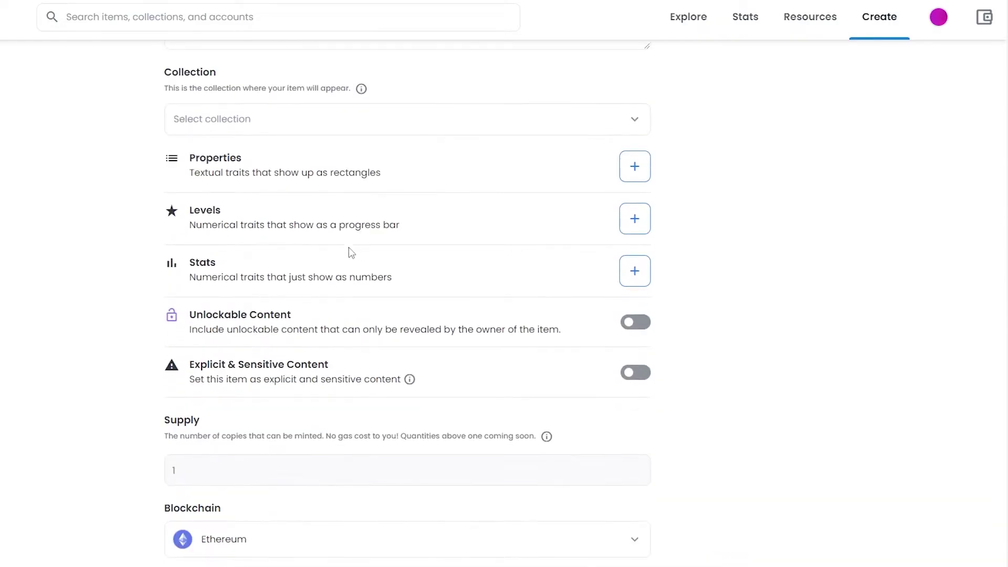
{"action": "scroll", "coordinate": [338, 318], "scroll_direction": "down", "scroll_amount": 3}
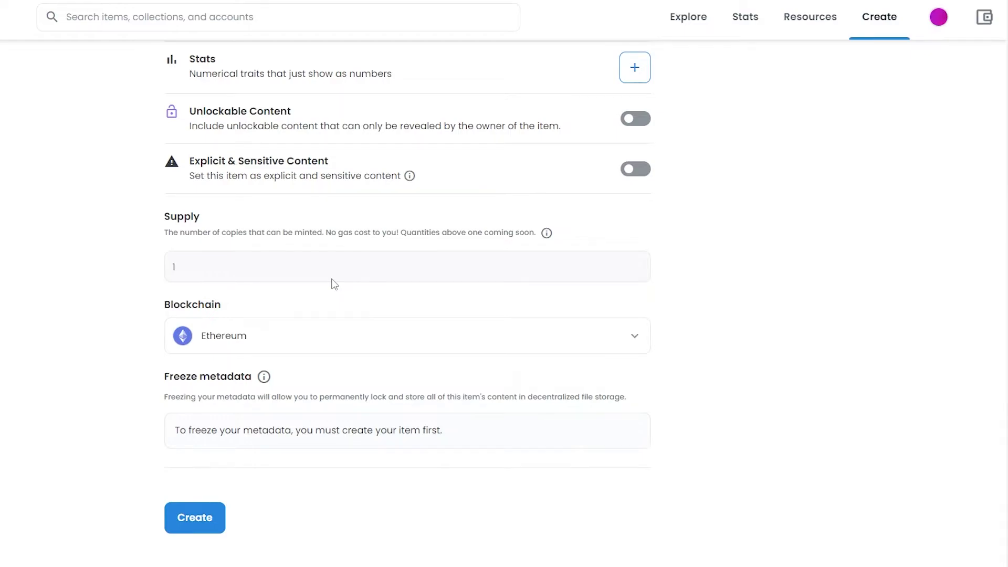
{"action": "left_click", "coordinate": [248, 349]}
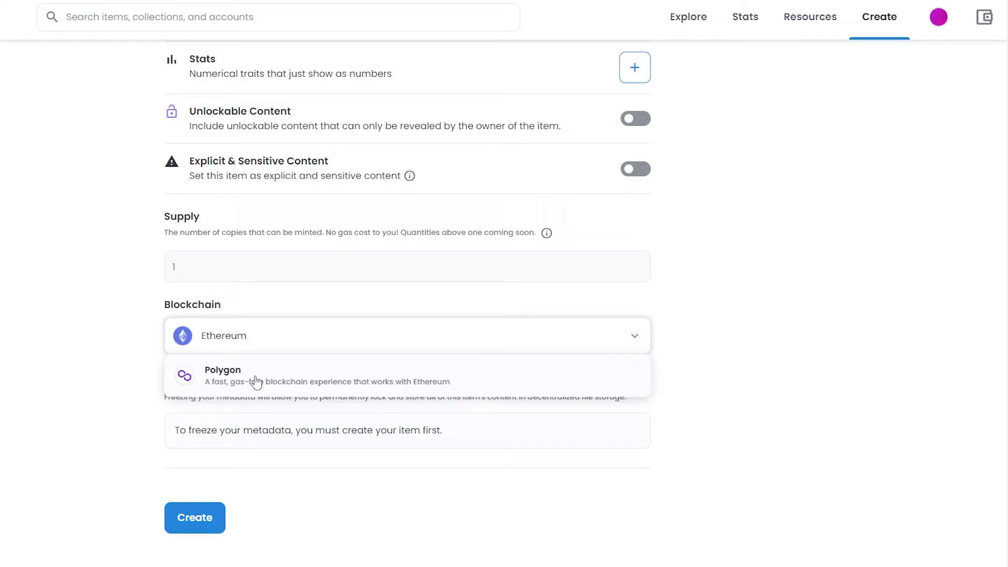
{"action": "left_click", "coordinate": [262, 336]}
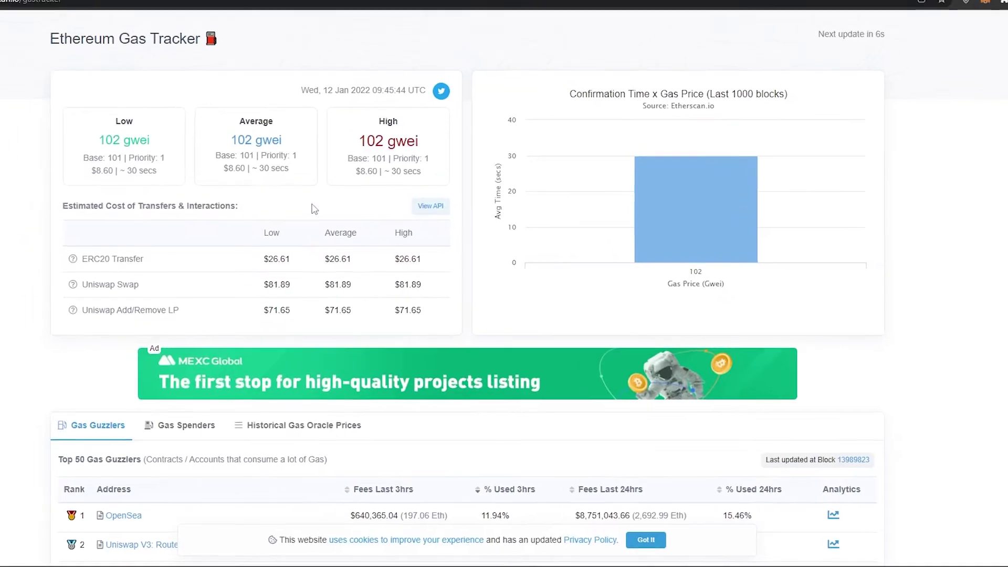
On Etherscan's Ethereum Gas Tracker, examine the high gas price tier and the estimated costs of transfers and Uniswap swaps.
{"action": "scroll", "coordinate": [424, 205], "scroll_direction": "up", "scroll_amount": 1}
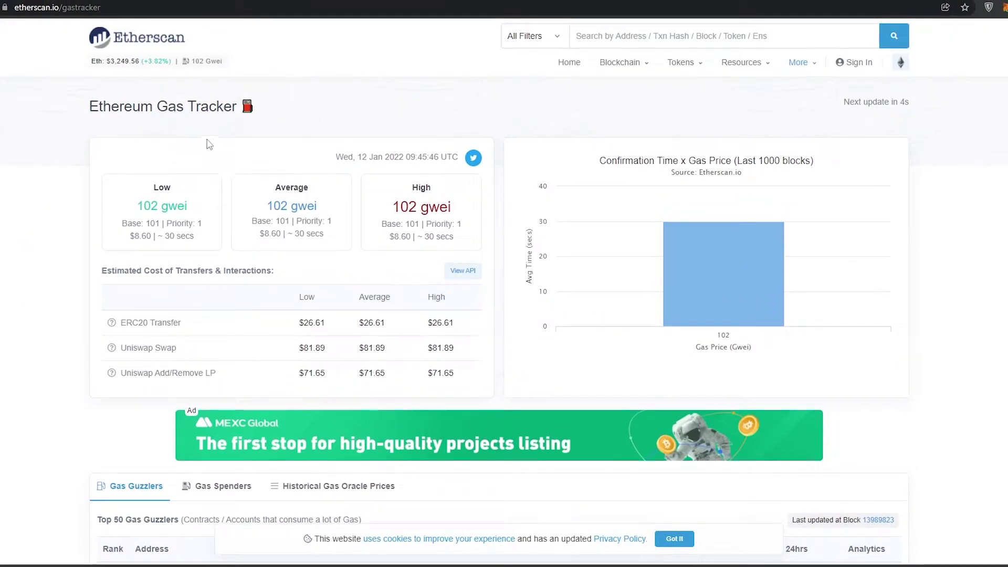
{"action": "left_click_drag", "start_coordinate": [392, 206], "coordinate": [429, 208]}
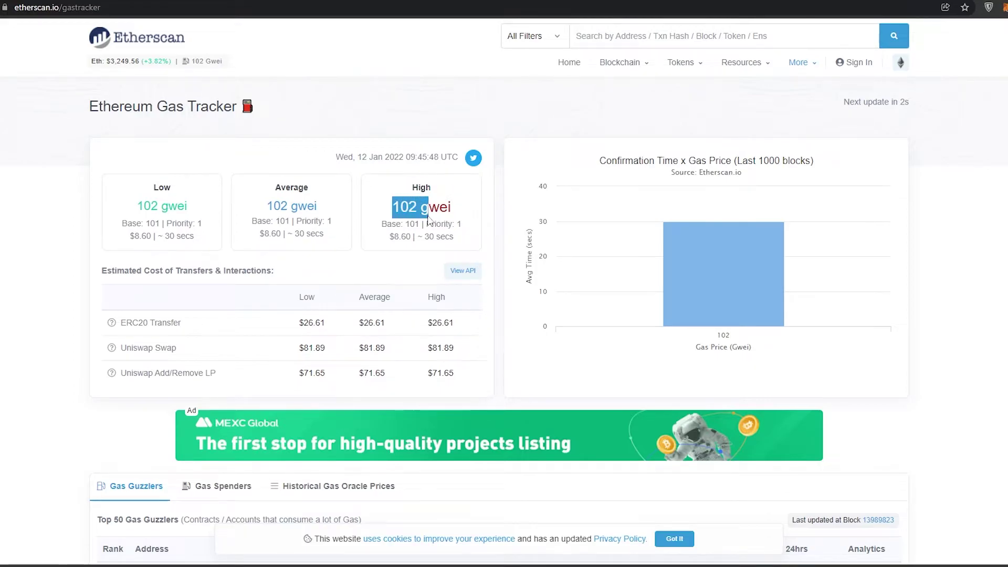
{"action": "left_click_drag", "start_coordinate": [429, 348], "coordinate": [443, 347]}
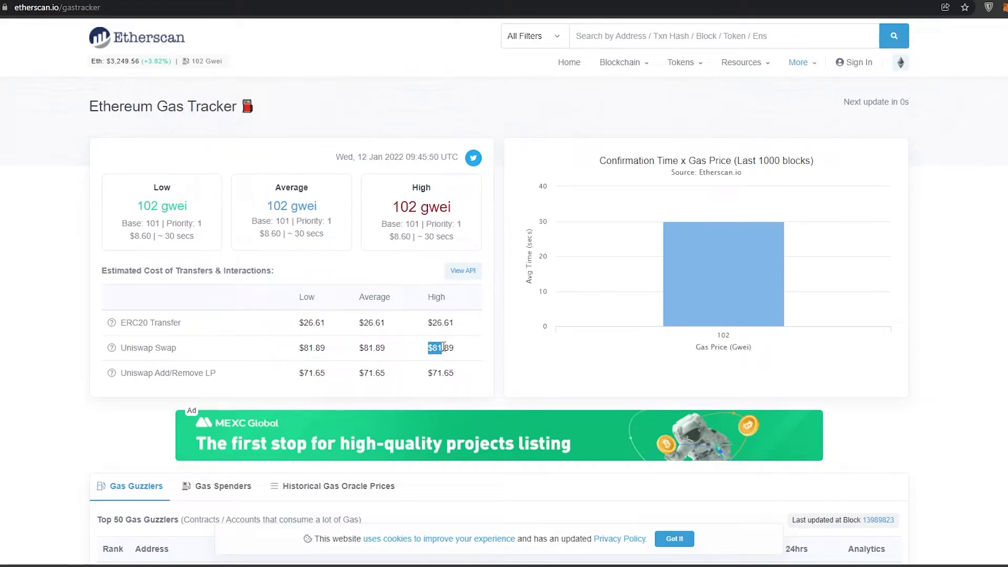
{"action": "left_click_drag", "start_coordinate": [433, 323], "coordinate": [445, 359]}
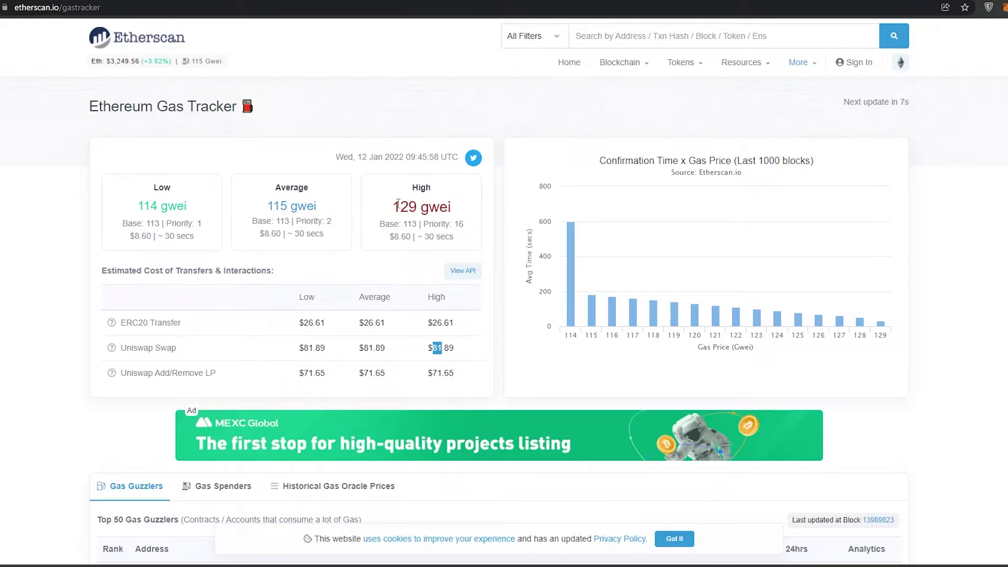
{"action": "left_click_drag", "start_coordinate": [392, 208], "coordinate": [415, 237]}
{"action": "mouse_move", "coordinate": [437, 240]}
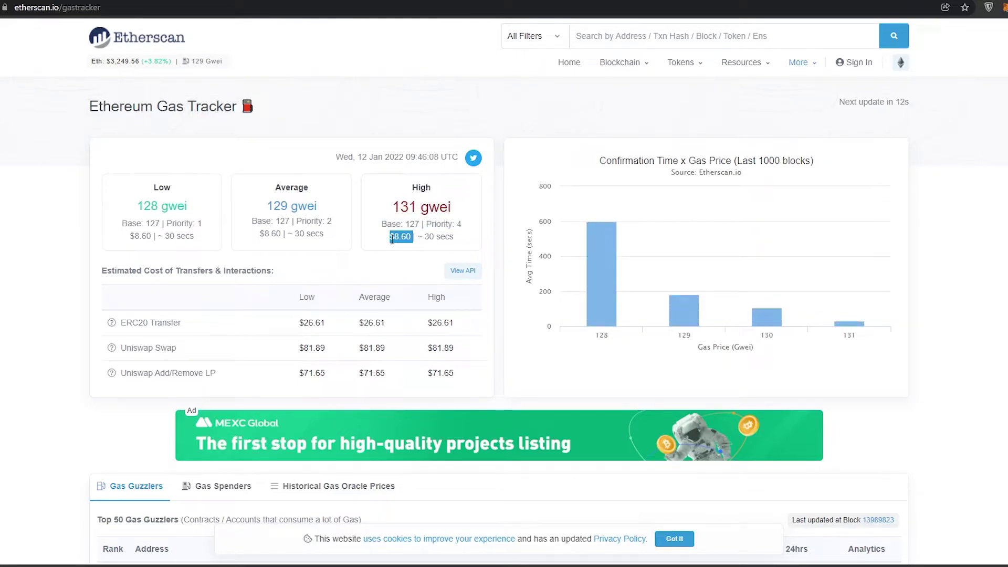
{"action": "left_click", "coordinate": [418, 258]}
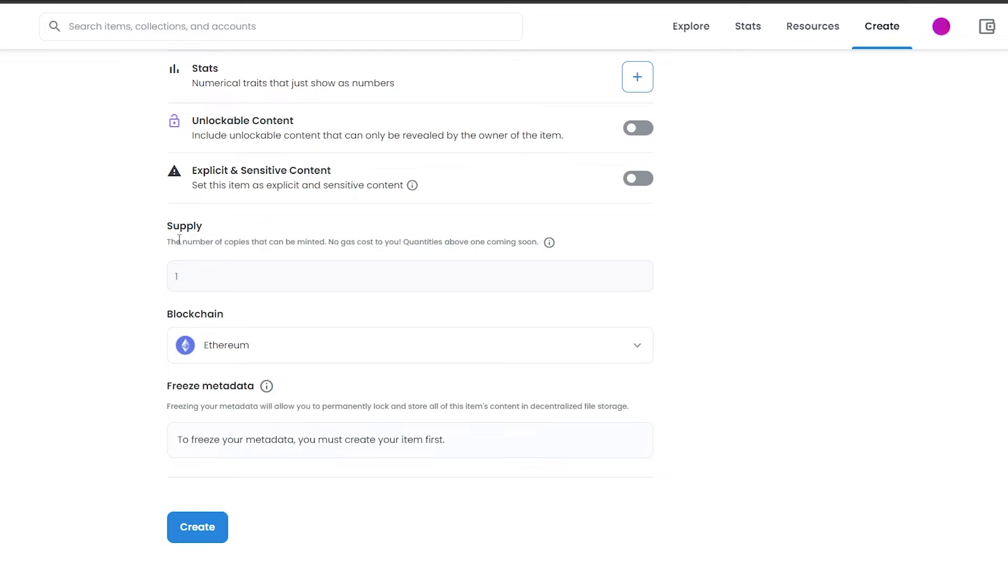
Back in OpenSea's item form, switch the blockchain to Polygon and back to Ethereum to compare the two options.
{"action": "left_click", "coordinate": [241, 351]}
{"action": "left_click", "coordinate": [235, 393]}
{"action": "left_click", "coordinate": [245, 358]}
{"action": "left_click", "coordinate": [229, 354]}
{"action": "left_click", "coordinate": [230, 354]}
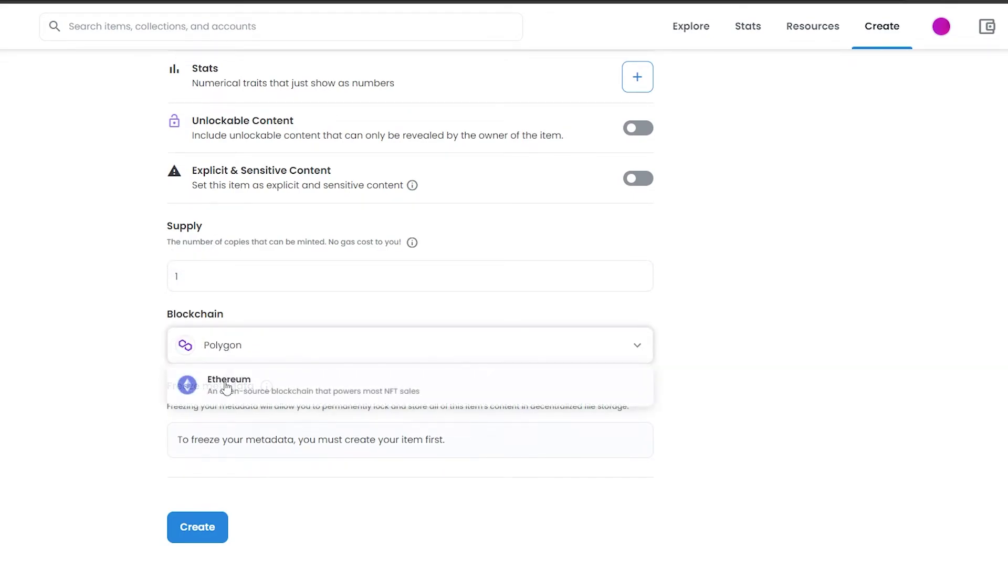
{"action": "left_click", "coordinate": [223, 388]}
Set the item's blockchain to Polygon, then create the Holo Car item and close its creation message.
{"action": "left_click", "coordinate": [228, 340]}
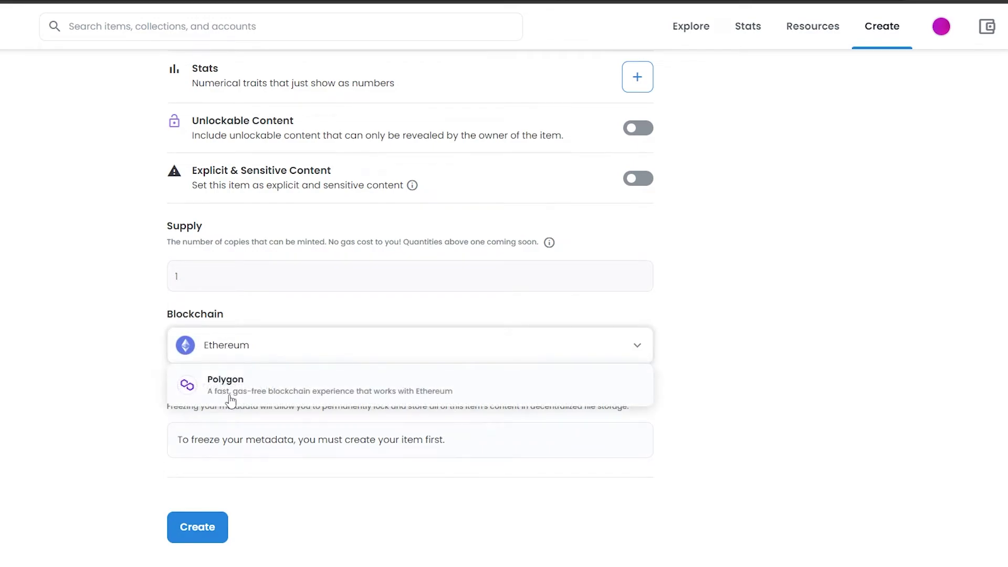
{"action": "left_click", "coordinate": [280, 399]}
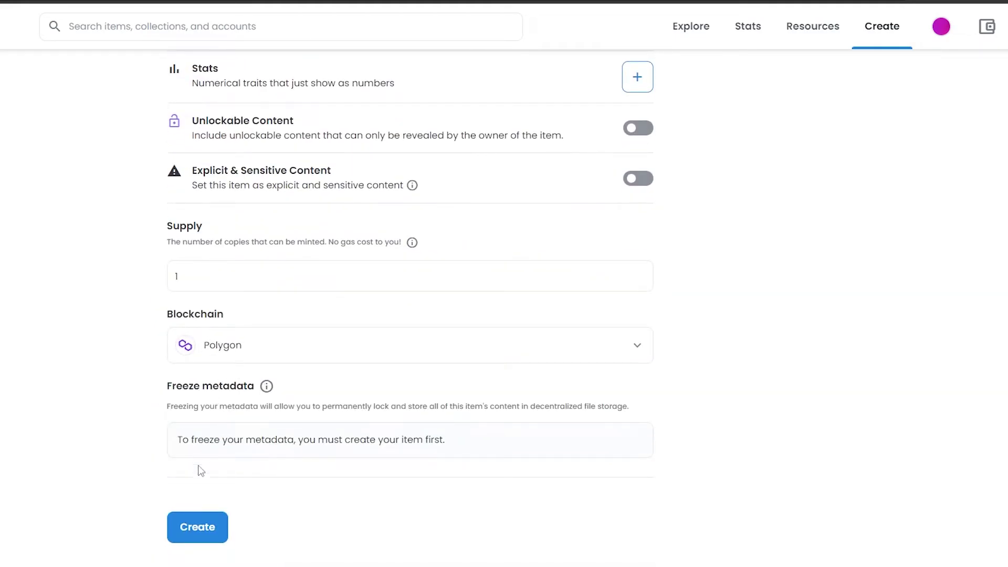
{"action": "left_click", "coordinate": [203, 528]}
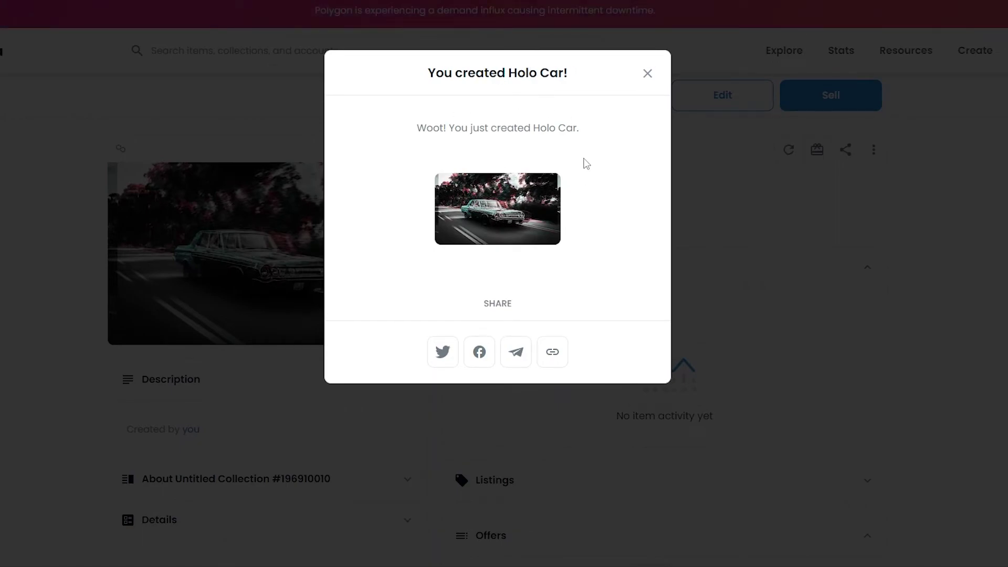
{"action": "left_click", "coordinate": [649, 74]}
Look over the new Holo Car item page, including its price history, listings, offers and item activity.
{"action": "scroll", "coordinate": [523, 263], "scroll_direction": "down", "scroll_amount": 4}
{"action": "scroll", "coordinate": [265, 231], "scroll_direction": "down", "scroll_amount": 2}
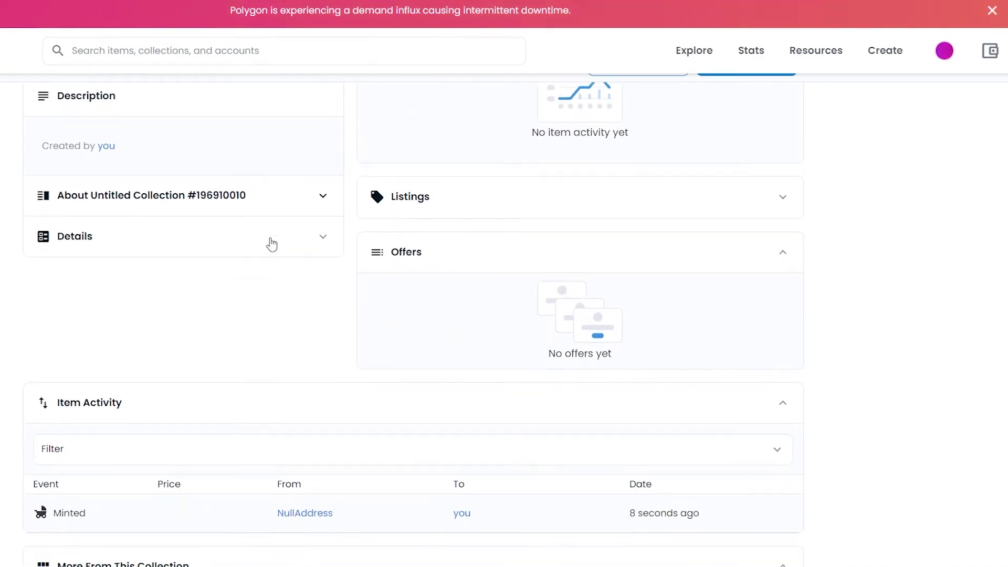
{"action": "scroll", "coordinate": [493, 246], "scroll_direction": "up", "scroll_amount": 3}
{"action": "scroll", "coordinate": [380, 313], "scroll_direction": "up", "scroll_amount": 3}
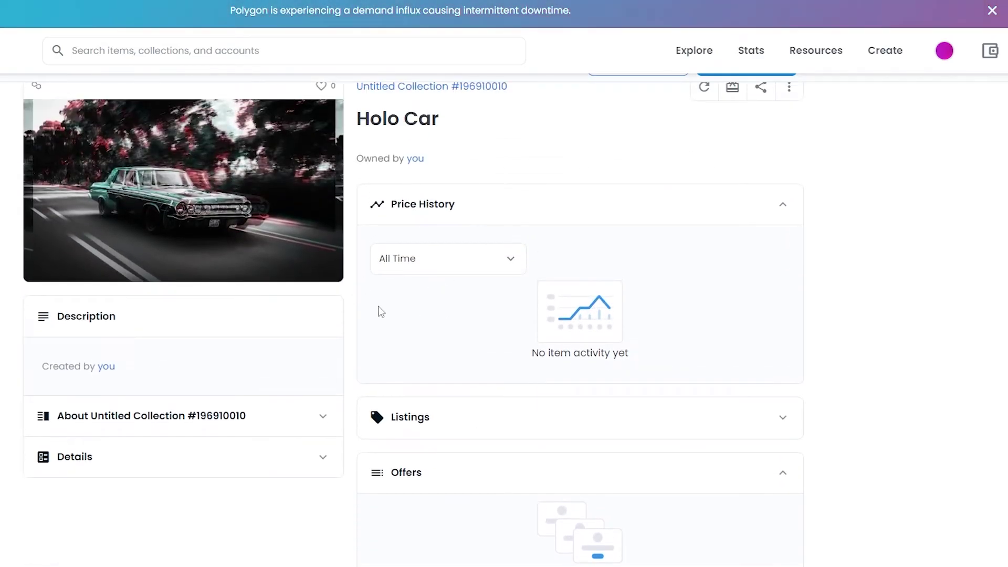
{"action": "scroll", "coordinate": [423, 295], "scroll_direction": "down", "scroll_amount": 10}
{"action": "scroll", "coordinate": [361, 319], "scroll_direction": "up", "scroll_amount": 10}
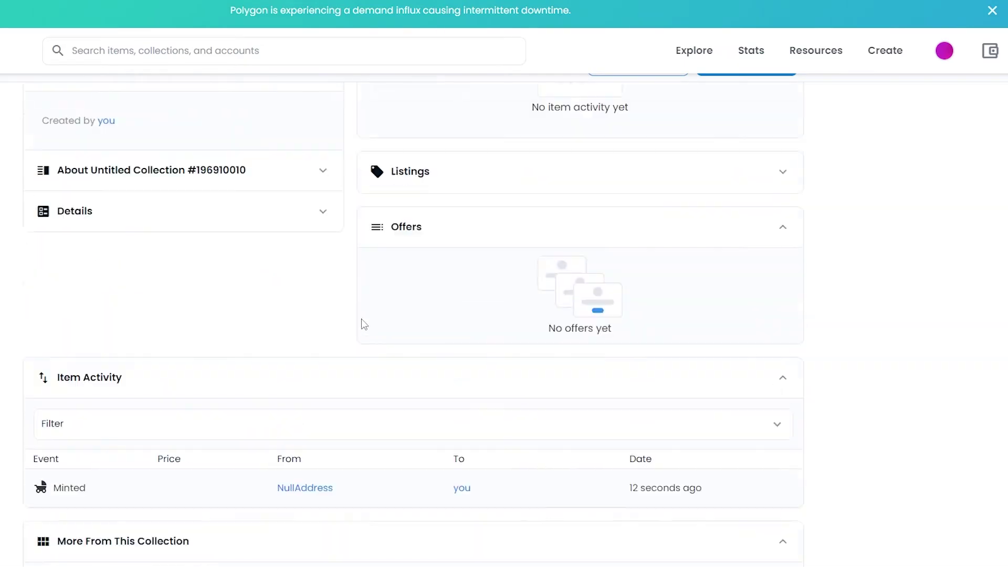
Start a sale listing for the Holo Car item and set its price to 0.05 ETH.
{"action": "left_click", "coordinate": [764, 97]}
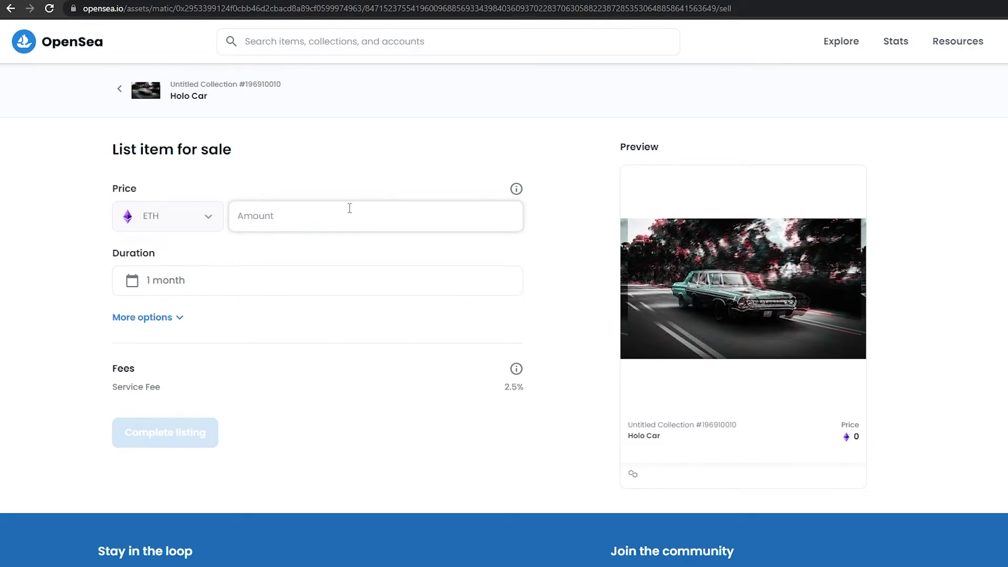
{"action": "type", "text": "0.005"}
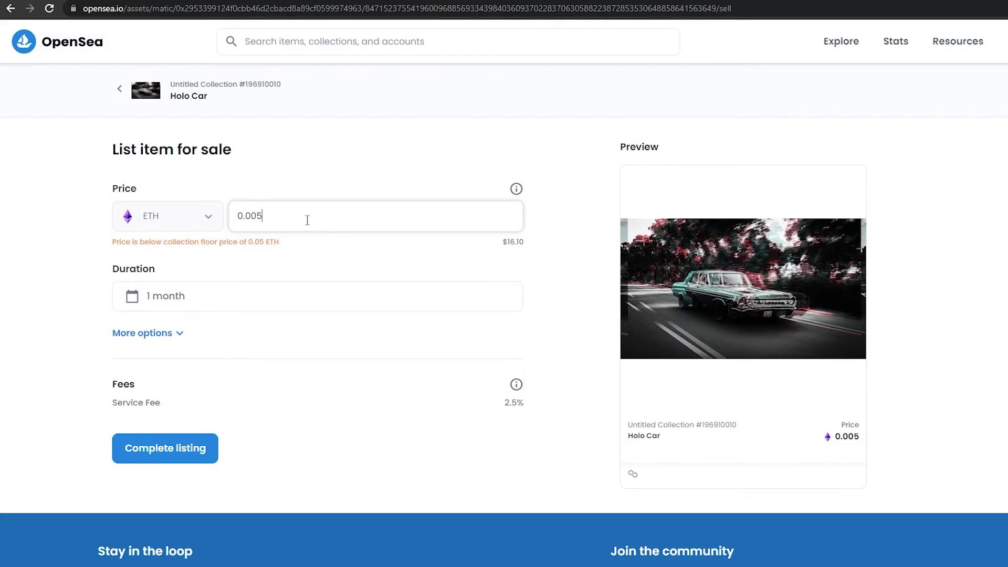
{"action": "key", "text": "BackSpace"}
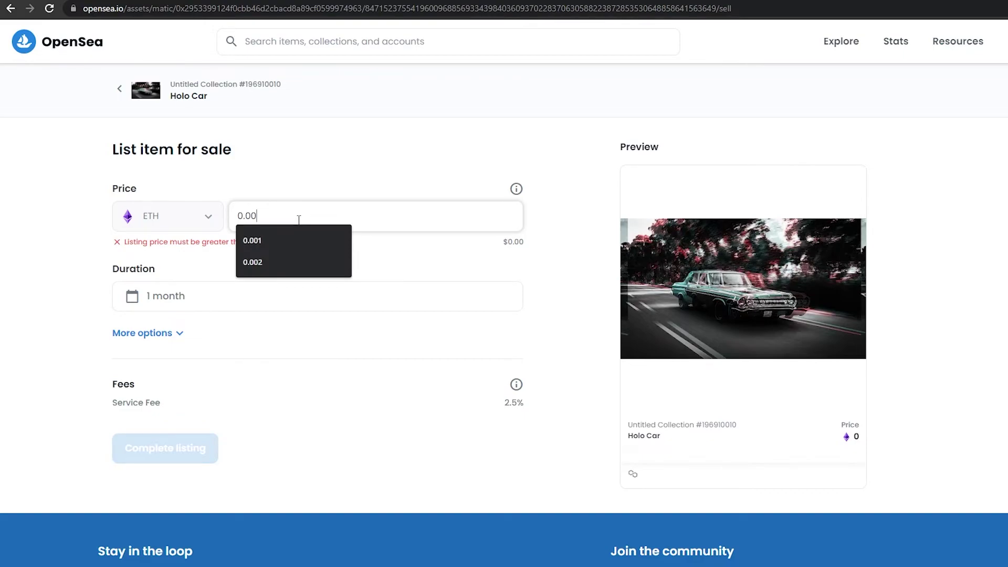
{"action": "key", "text": "BackSpace"}
{"action": "type", "text": "5"}
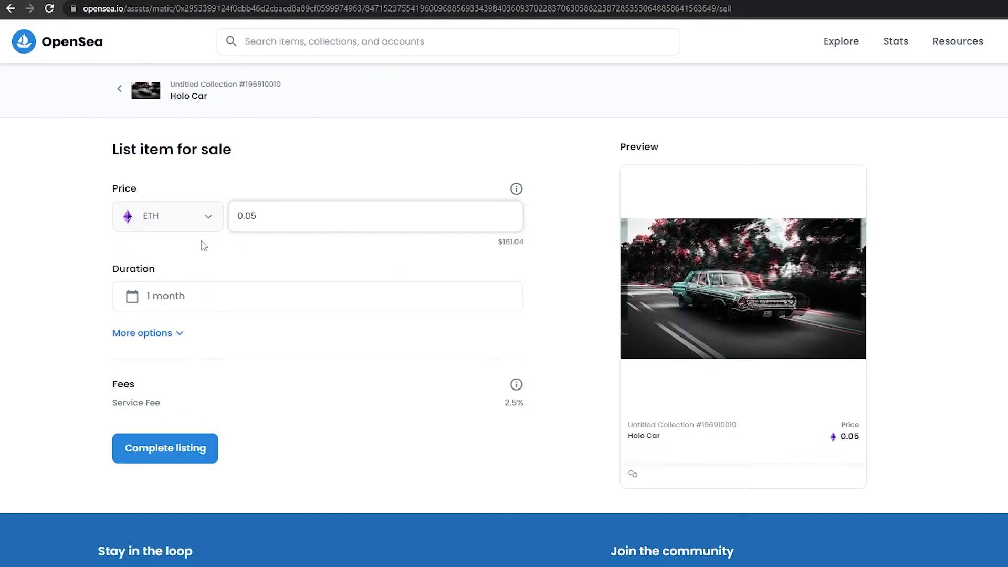
Check the service fee and the duration of the Holo Car listing.
{"action": "scroll", "coordinate": [190, 285], "scroll_direction": "down", "scroll_amount": 1}
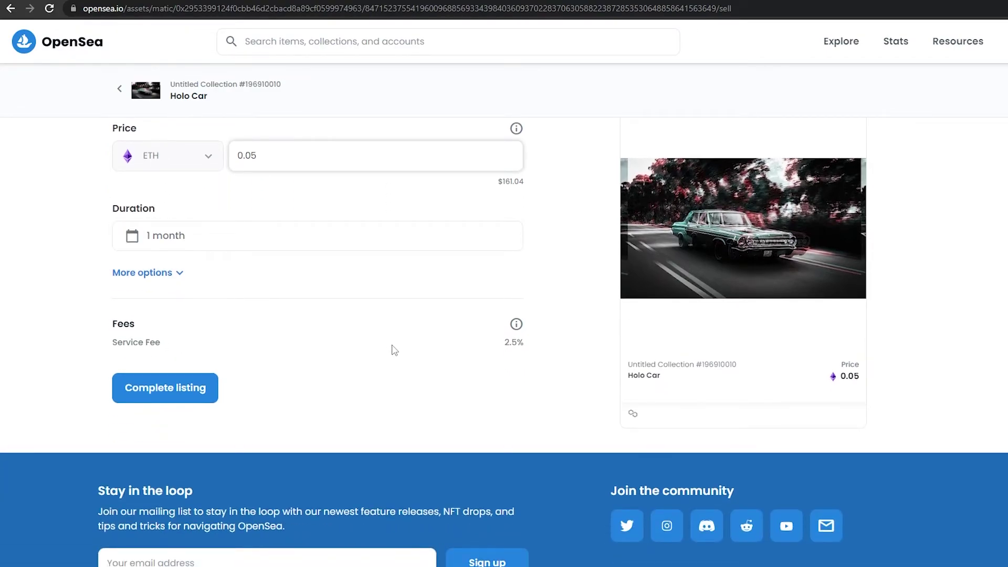
{"action": "left_click_drag", "start_coordinate": [498, 349], "coordinate": [529, 350]}
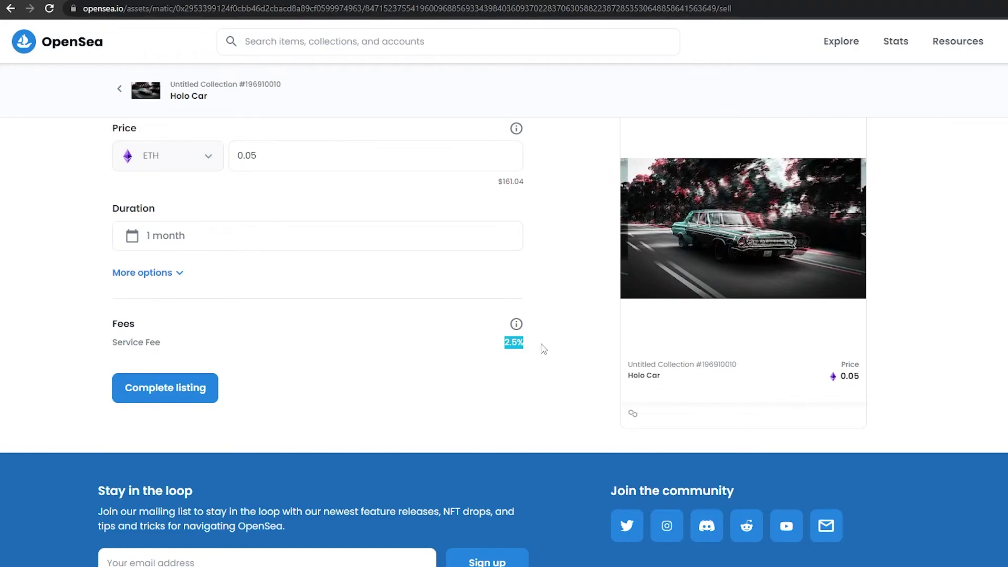
{"action": "scroll", "coordinate": [525, 357], "scroll_direction": "up", "scroll_amount": 1}
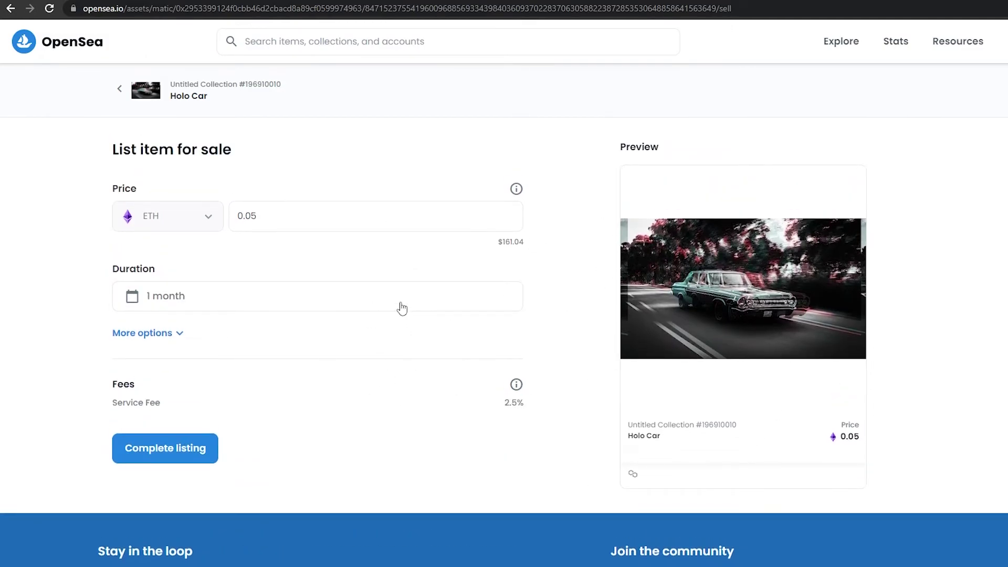
Complete the Holo Car listing by signing the message with the MetaMask wallet, and close the listing message.
{"action": "scroll", "coordinate": [405, 315], "scroll_direction": "down", "scroll_amount": 3}
{"action": "left_click", "coordinate": [160, 270]}
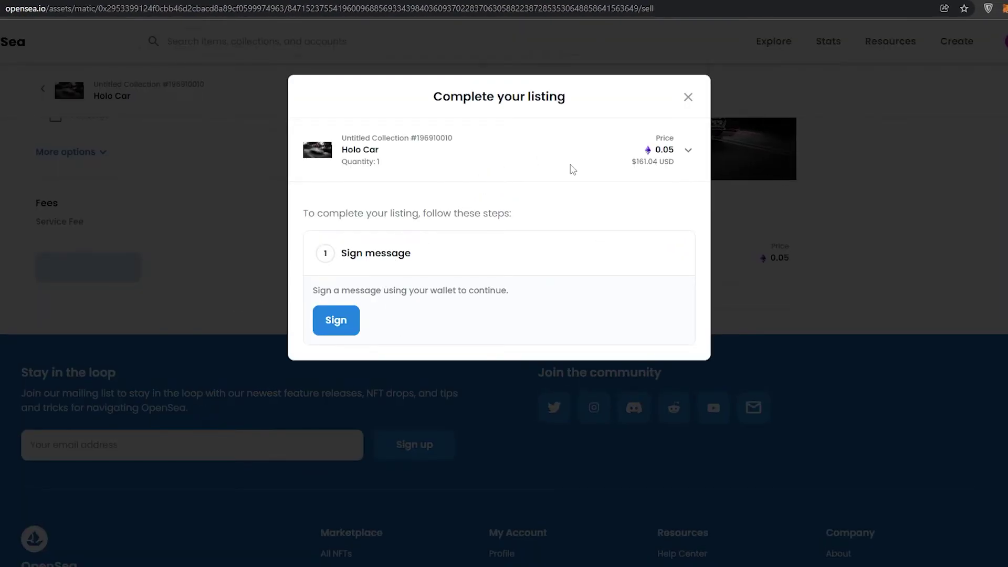
{"action": "left_click", "coordinate": [347, 322]}
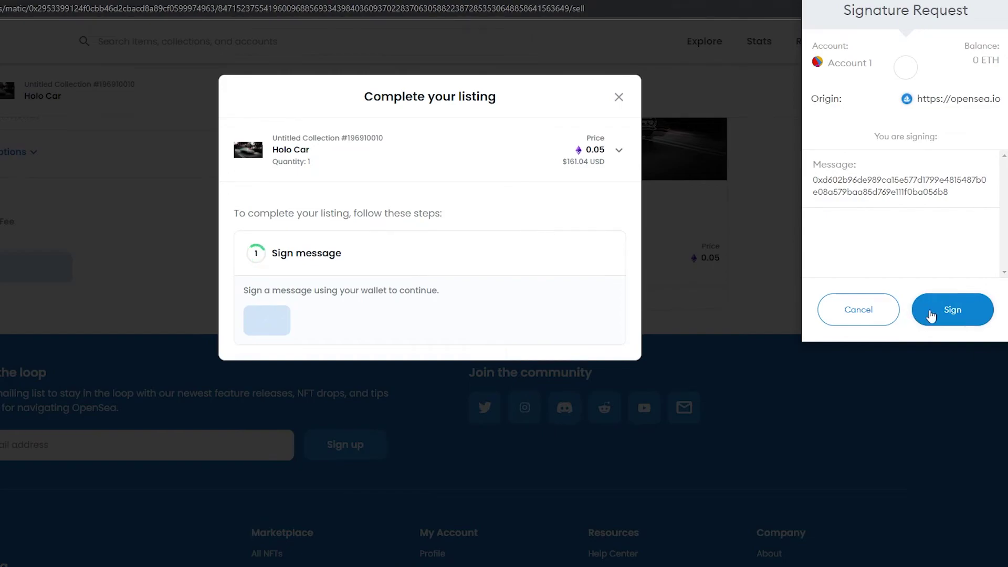
{"action": "left_click", "coordinate": [943, 318]}
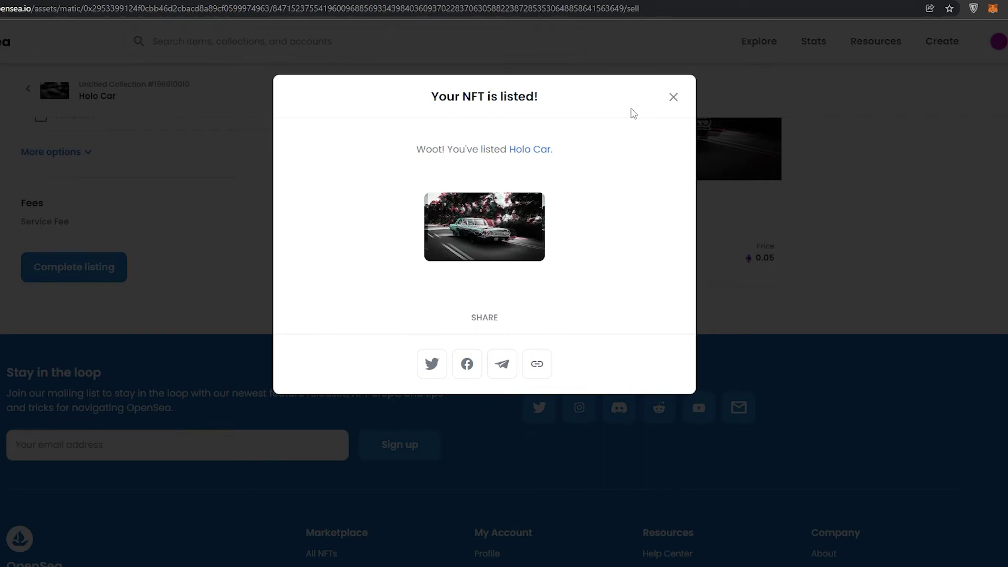
{"action": "left_click", "coordinate": [673, 97]}
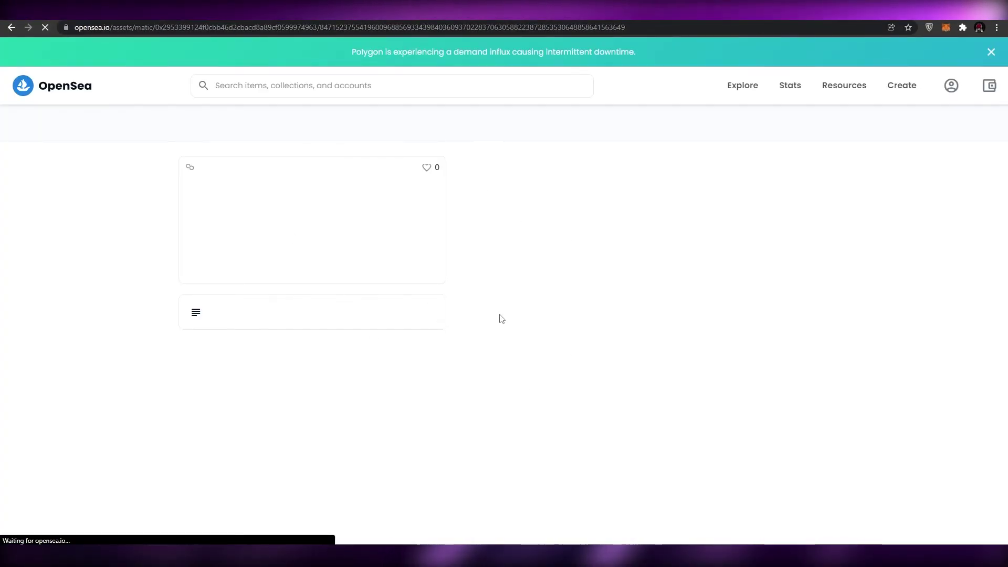
Review the listed Holo Car page, checking its current price, sale end date, cancel option and item activity.
{"action": "scroll", "coordinate": [604, 300], "scroll_direction": "down", "scroll_amount": 7}
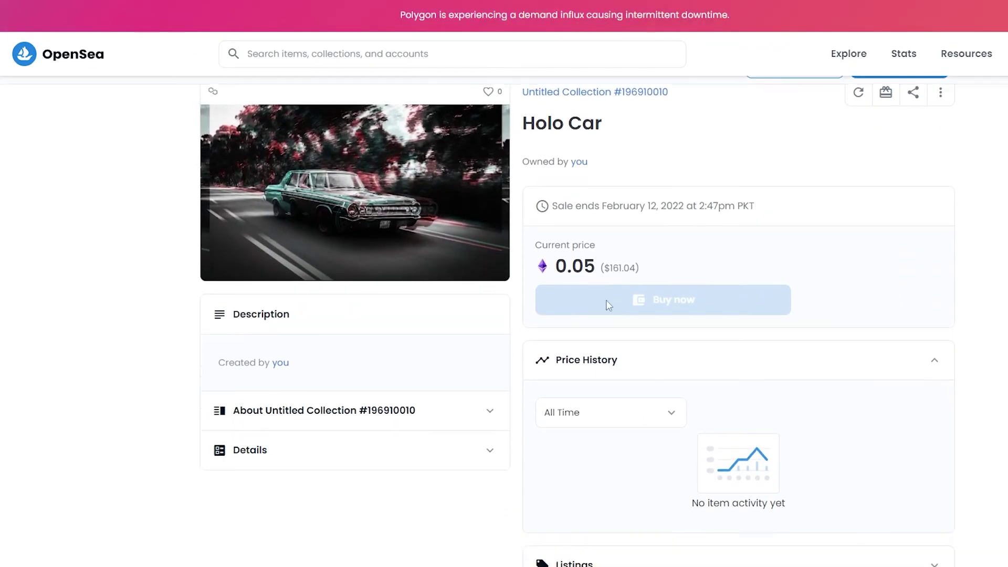
{"action": "scroll", "coordinate": [604, 300], "scroll_direction": "up", "scroll_amount": 5}
{"action": "scroll", "coordinate": [603, 298], "scroll_direction": "up", "scroll_amount": 3}
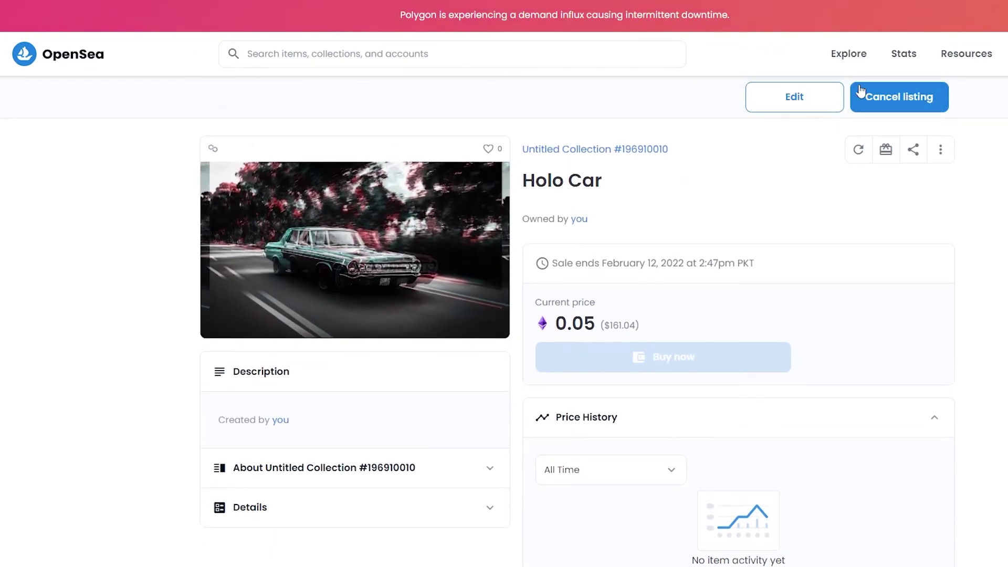
{"action": "scroll", "coordinate": [693, 320], "scroll_direction": "down", "scroll_amount": 8}
{"action": "scroll", "coordinate": [538, 322], "scroll_direction": "up", "scroll_amount": 3}
{"action": "scroll", "coordinate": [537, 322], "scroll_direction": "down", "scroll_amount": 2}
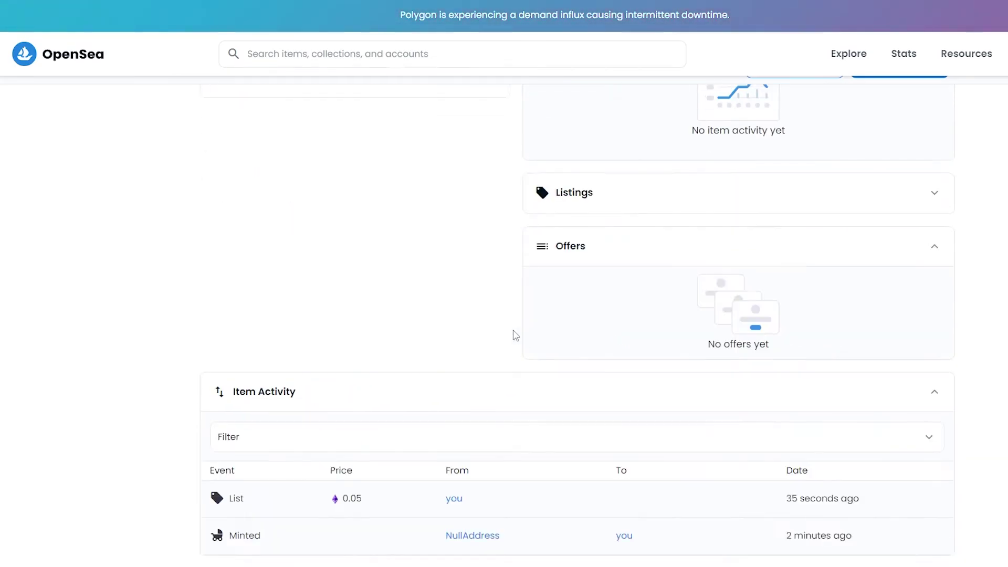
{"action": "scroll", "coordinate": [516, 328], "scroll_direction": "up", "scroll_amount": 8}
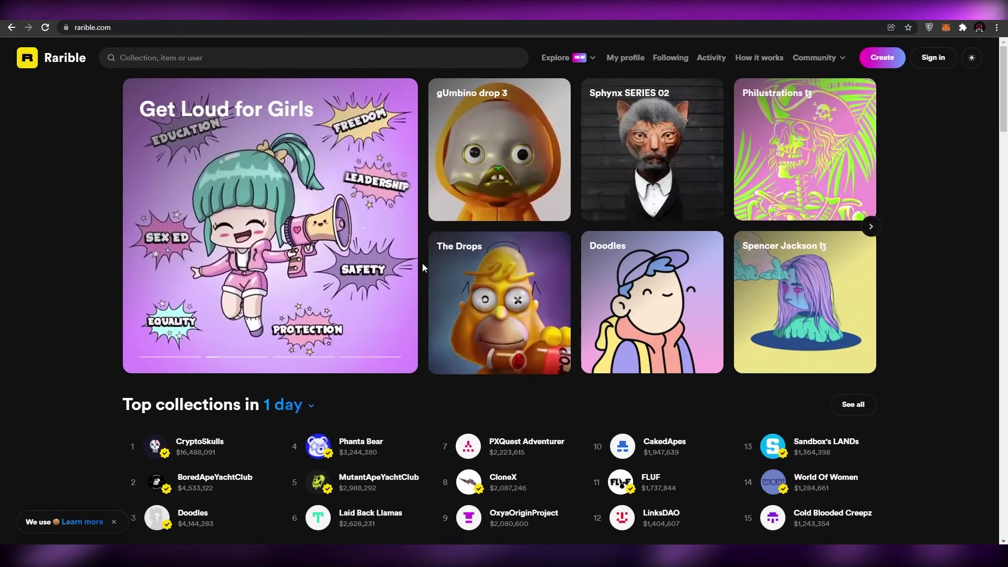
Browse the Rarible home page, looking over its top collections, hot bids, top sellers, live auctions, hot collections and the items under Explore.
{"action": "scroll", "coordinate": [422, 263], "scroll_direction": "down", "scroll_amount": 1}
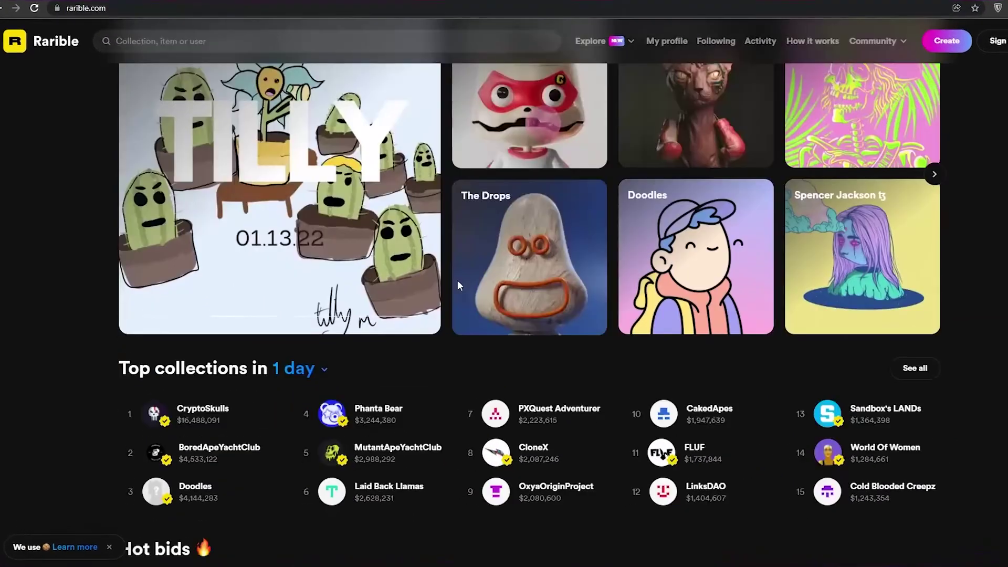
{"action": "scroll", "coordinate": [430, 280], "scroll_direction": "down", "scroll_amount": 6}
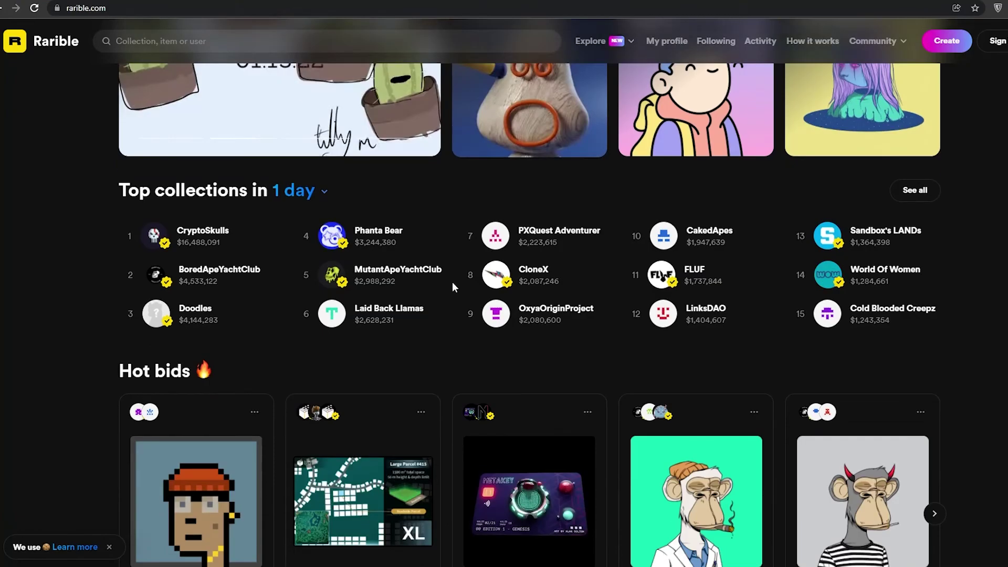
{"action": "scroll", "coordinate": [453, 283], "scroll_direction": "down", "scroll_amount": 12}
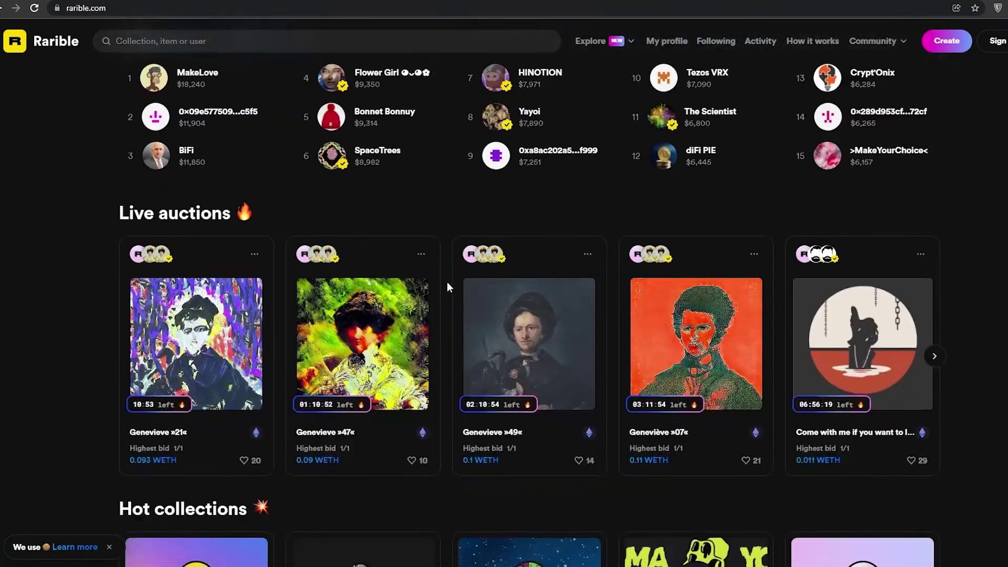
{"action": "scroll", "coordinate": [447, 286], "scroll_direction": "down", "scroll_amount": 12}
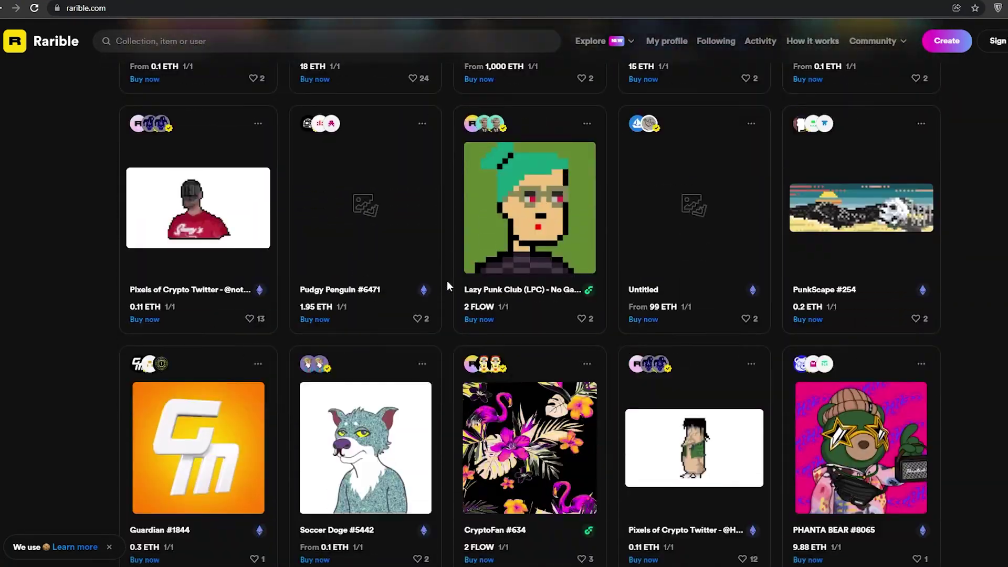
{"action": "scroll", "coordinate": [446, 281], "scroll_direction": "down", "scroll_amount": 4}
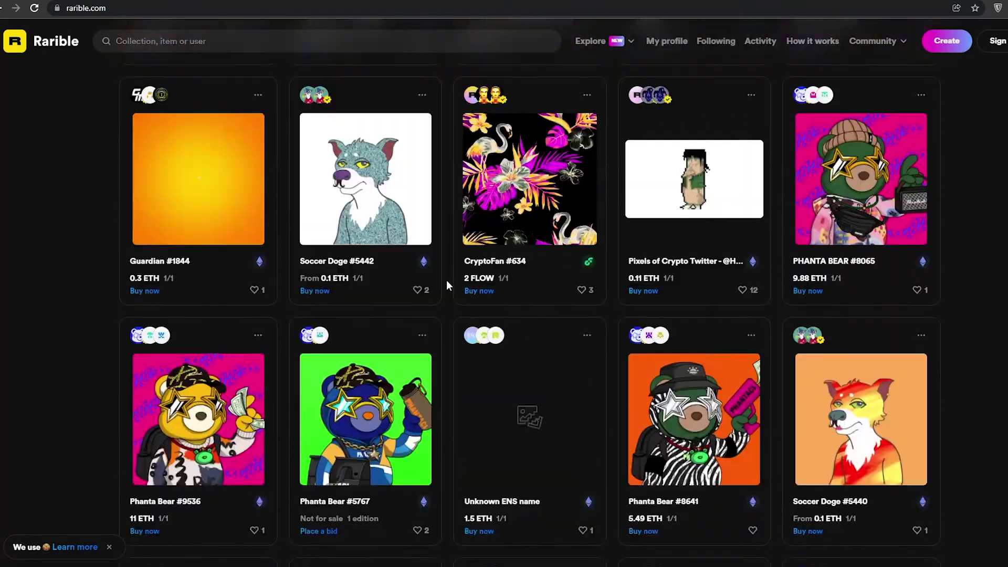
{"action": "scroll", "coordinate": [446, 284], "scroll_direction": "up", "scroll_amount": 20}
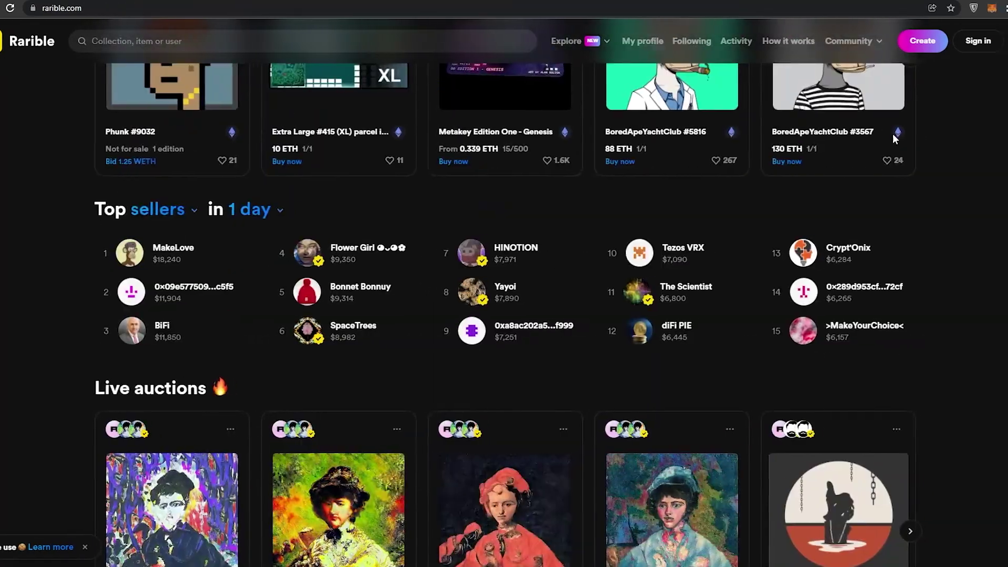
{"action": "scroll", "coordinate": [437, 317], "scroll_direction": "up", "scroll_amount": 12}
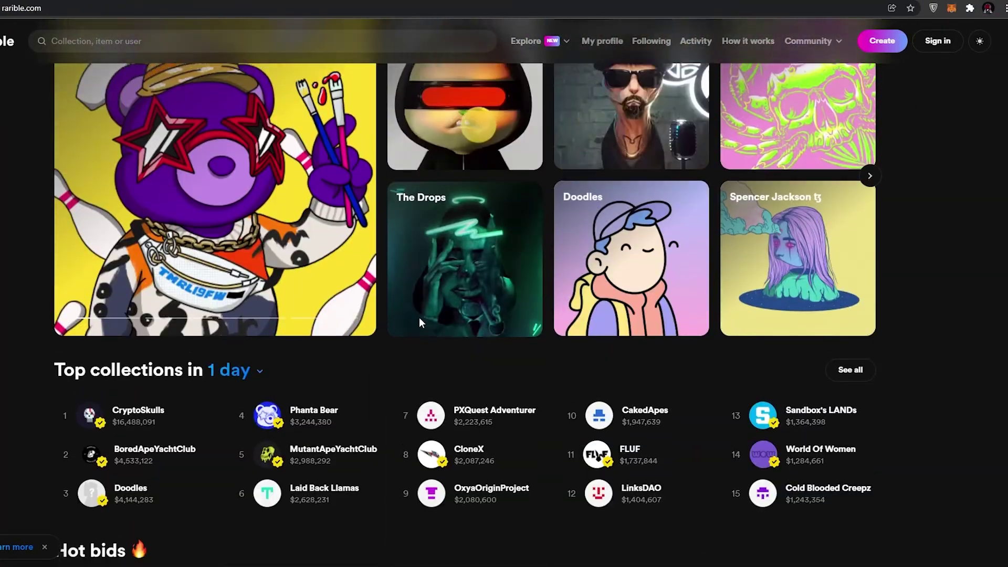
{"action": "scroll", "coordinate": [412, 351], "scroll_direction": "down", "scroll_amount": 5}
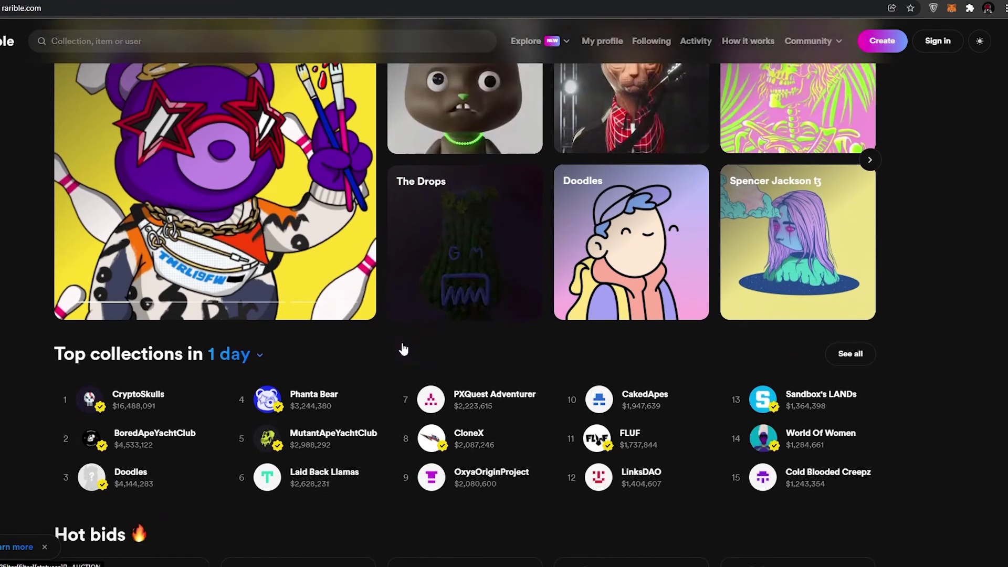
{"action": "scroll", "coordinate": [399, 346], "scroll_direction": "down", "scroll_amount": 20}
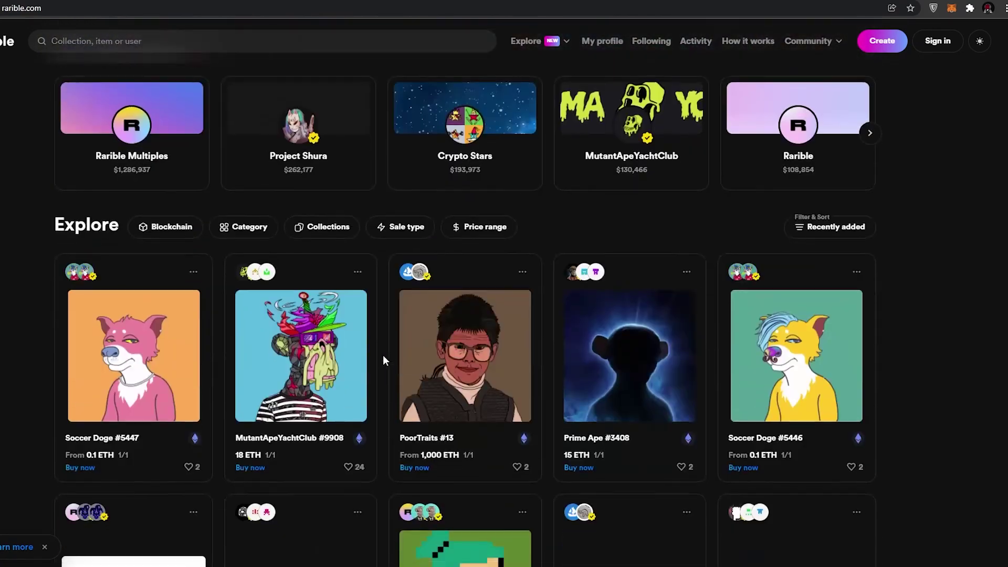
{"action": "scroll", "coordinate": [384, 362], "scroll_direction": "down", "scroll_amount": 6}
{"action": "scroll", "coordinate": [375, 371], "scroll_direction": "up", "scroll_amount": 4}
{"action": "scroll", "coordinate": [370, 373], "scroll_direction": "up", "scroll_amount": 6}
{"action": "scroll", "coordinate": [366, 371], "scroll_direction": "up", "scroll_amount": 10}
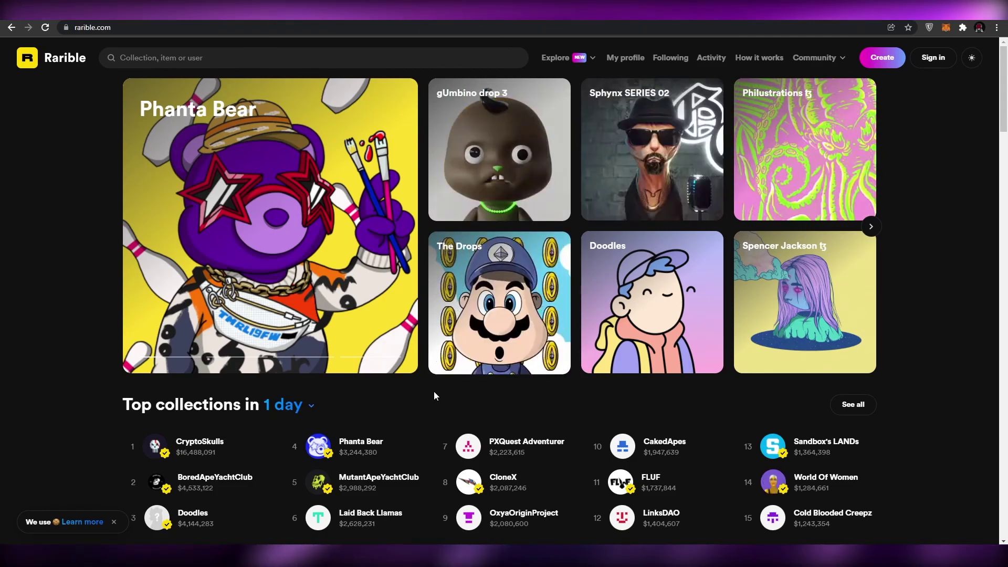
{"action": "scroll", "coordinate": [434, 396], "scroll_direction": "down", "scroll_amount": 1}
{"action": "scroll", "coordinate": [434, 395], "scroll_direction": "up", "scroll_amount": 1}
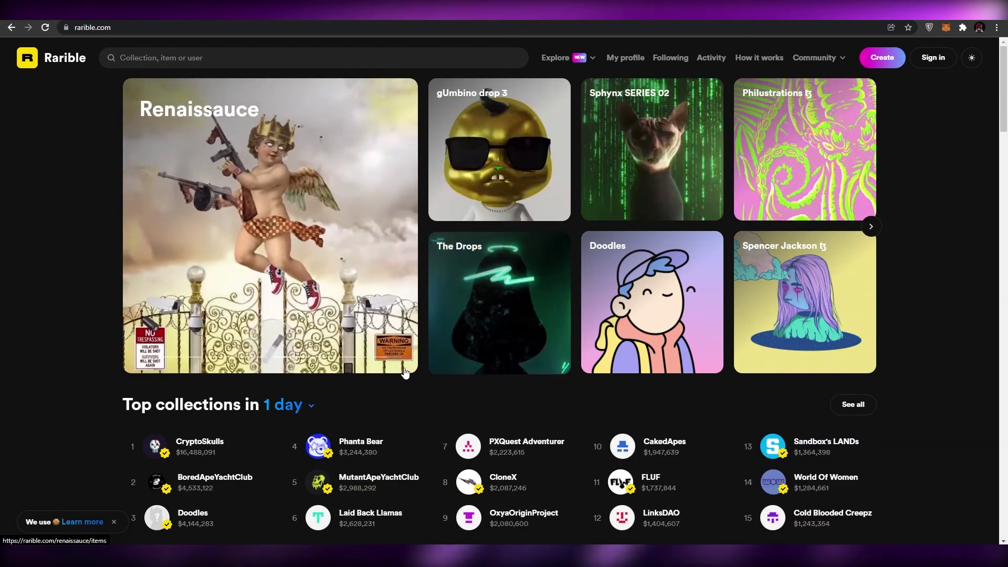
{"action": "scroll", "coordinate": [405, 370], "scroll_direction": "down", "scroll_amount": 1}
{"action": "scroll", "coordinate": [401, 374], "scroll_direction": "up", "scroll_amount": 1}
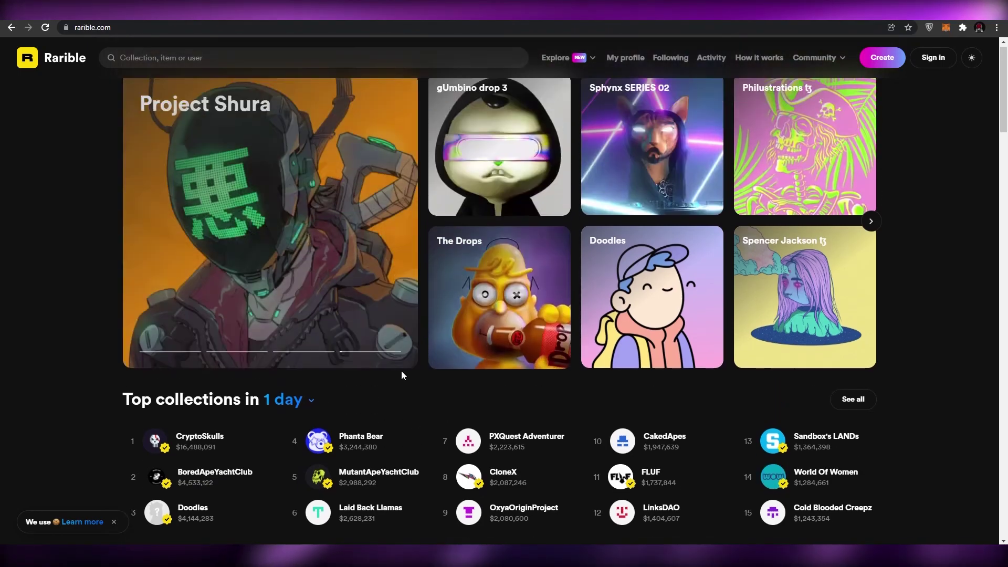